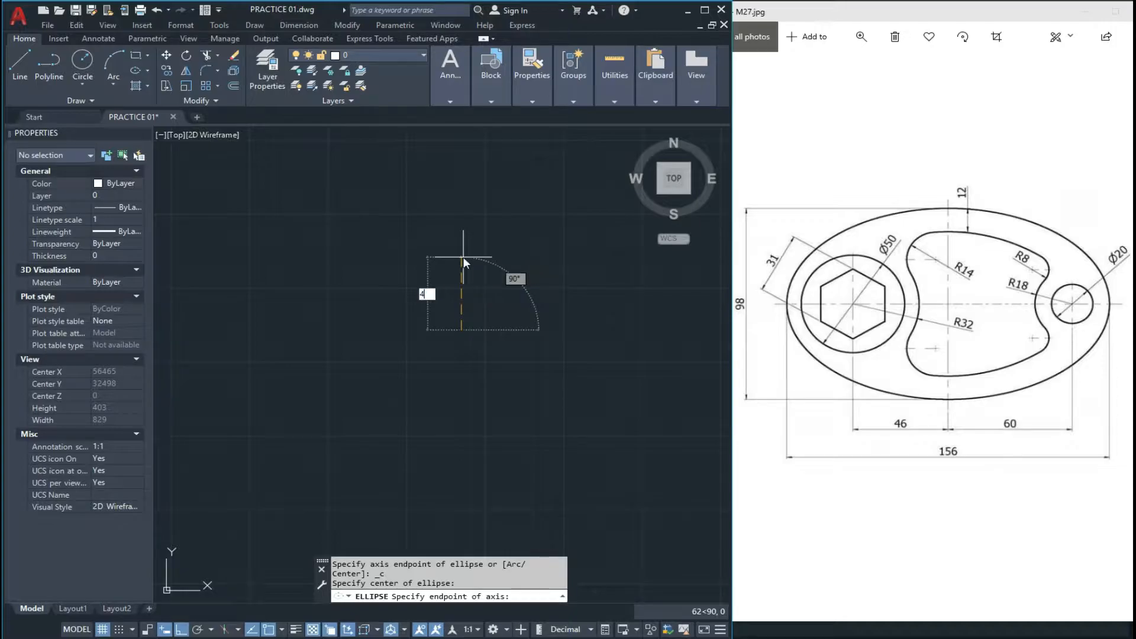
- Draw the outer ellipse from its centre with a vertical half-axis of 49 and a horizontal half-axis of 78
text(9)
key(Return)
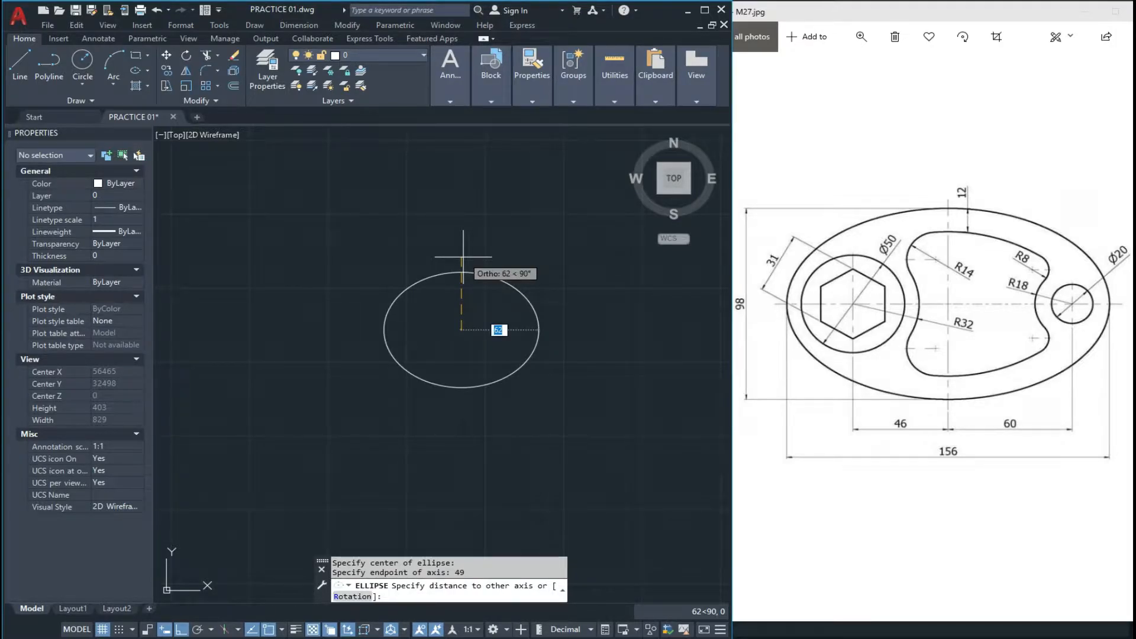
text(78)
key(Return)
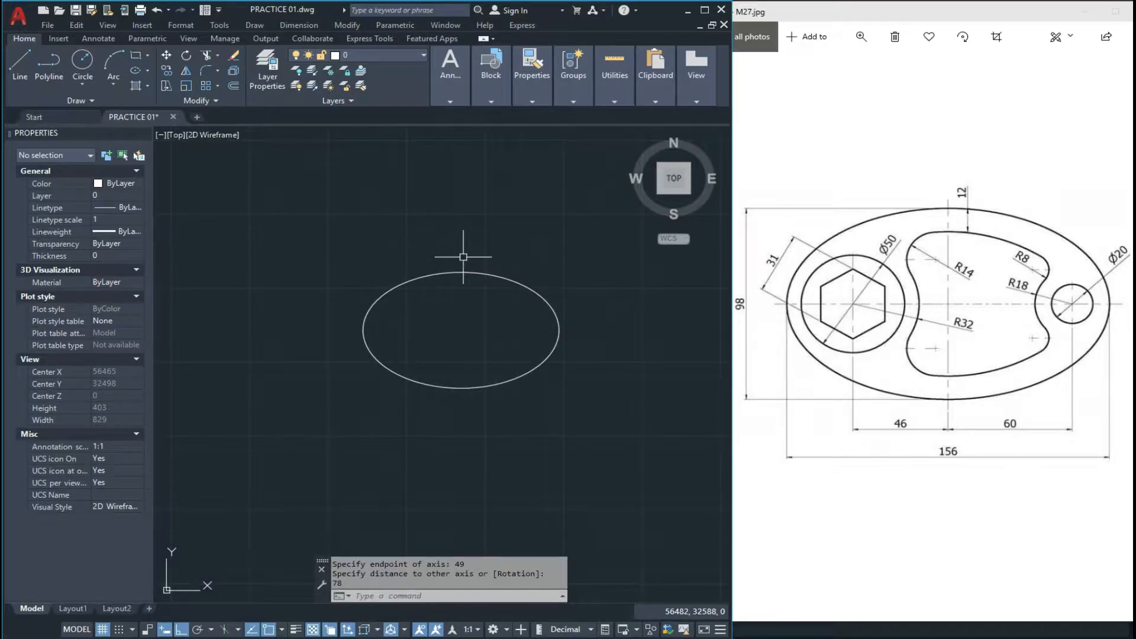
key(Escape)
scroll(503, 319, up, 3)
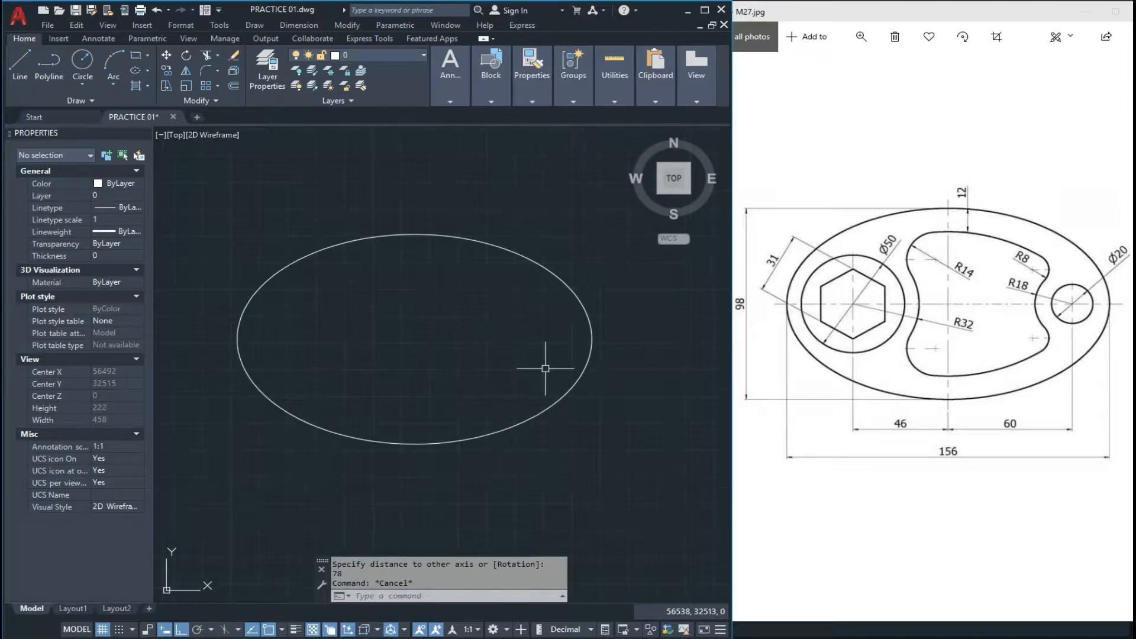
- Add linear dimensions across the ellipse's full height and full width, placing both dimension lines inside it
key(Escape)
click(453, 101)
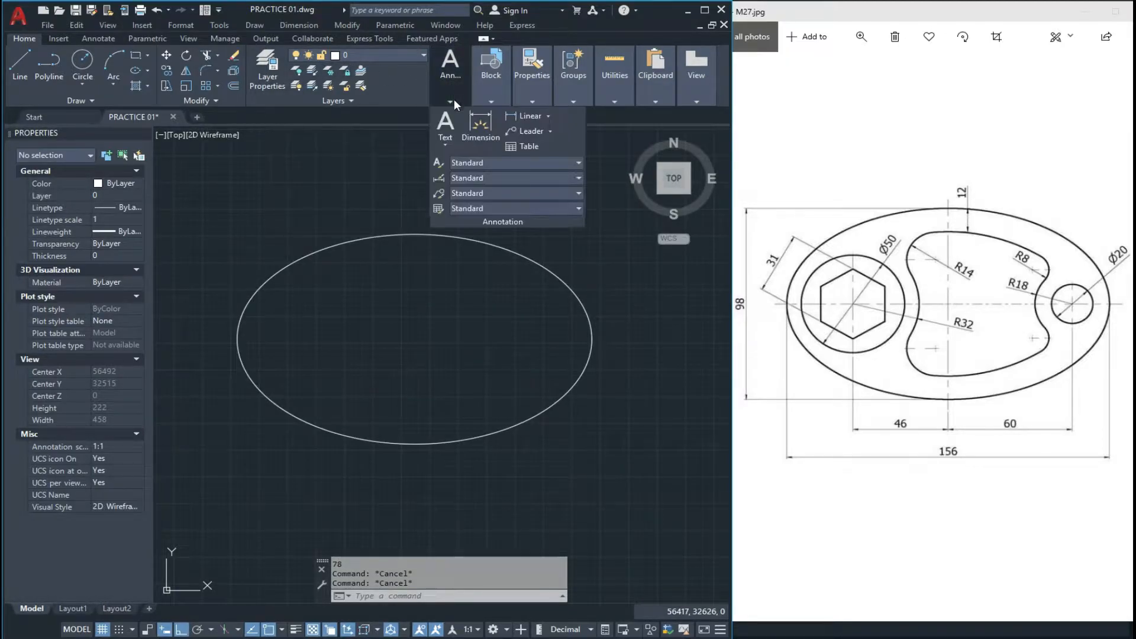
click(534, 116)
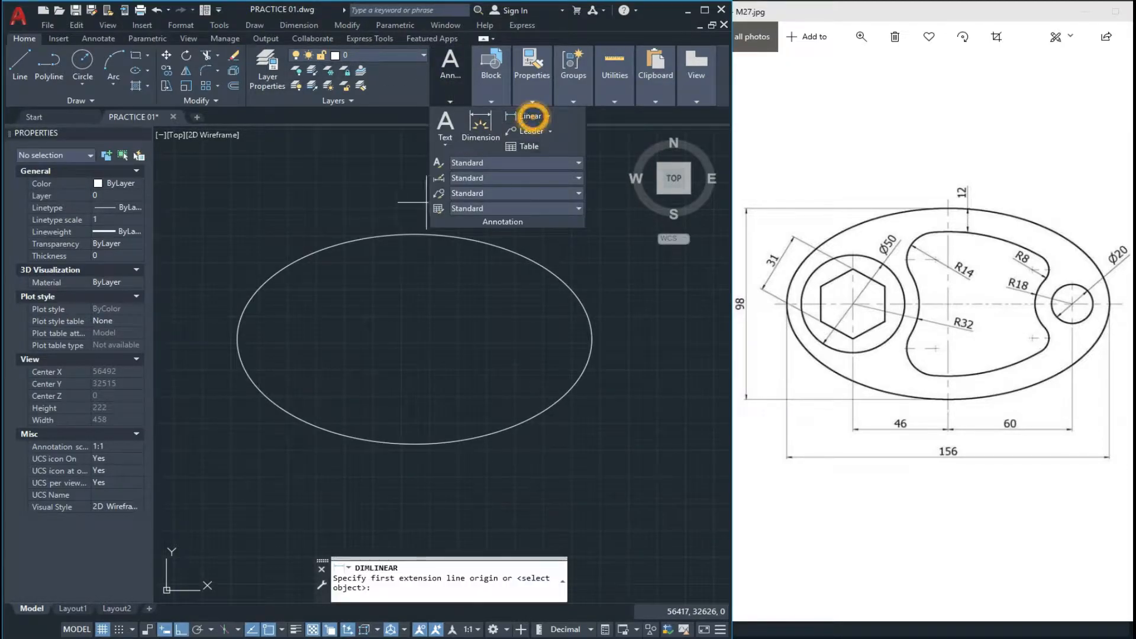
click(415, 233)
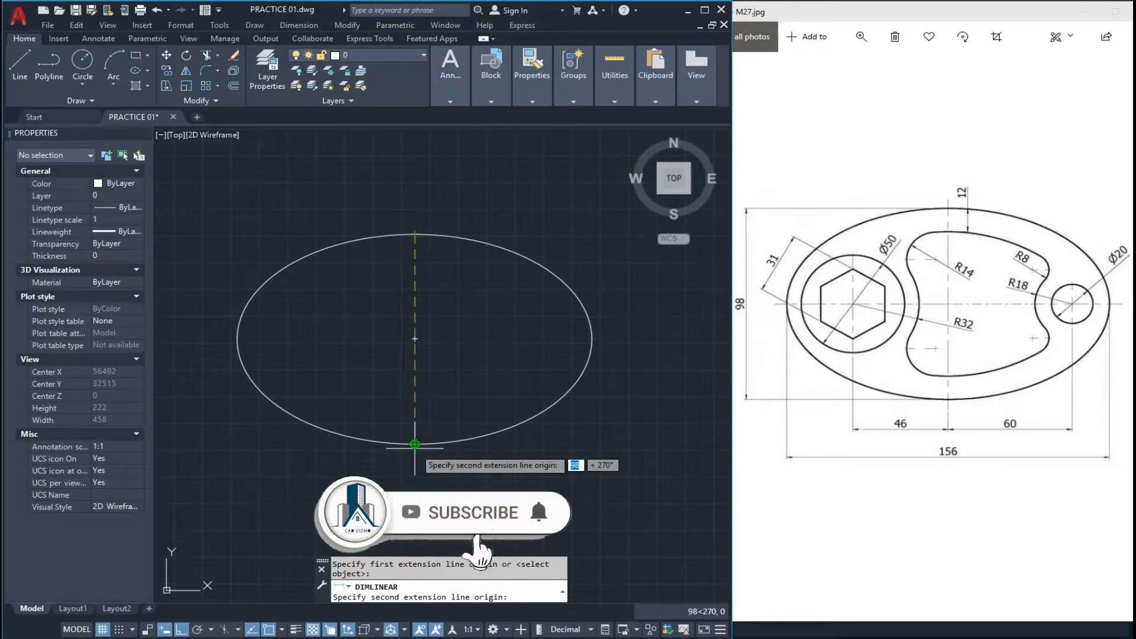
click(414, 444)
click(415, 389)
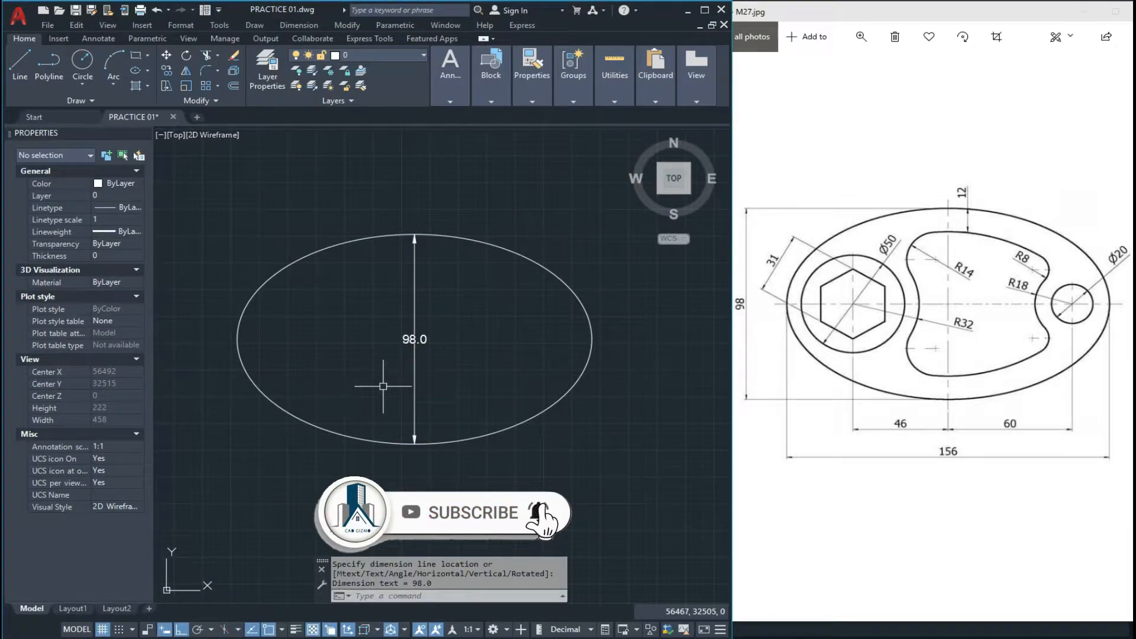
key(Return)
click(237, 340)
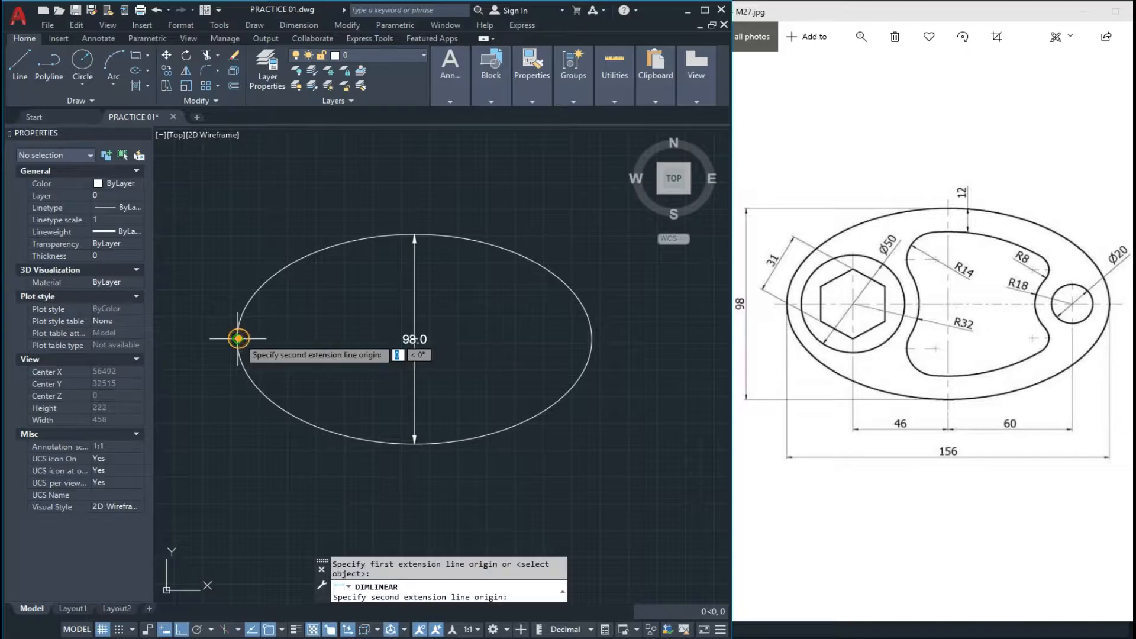
click(592, 339)
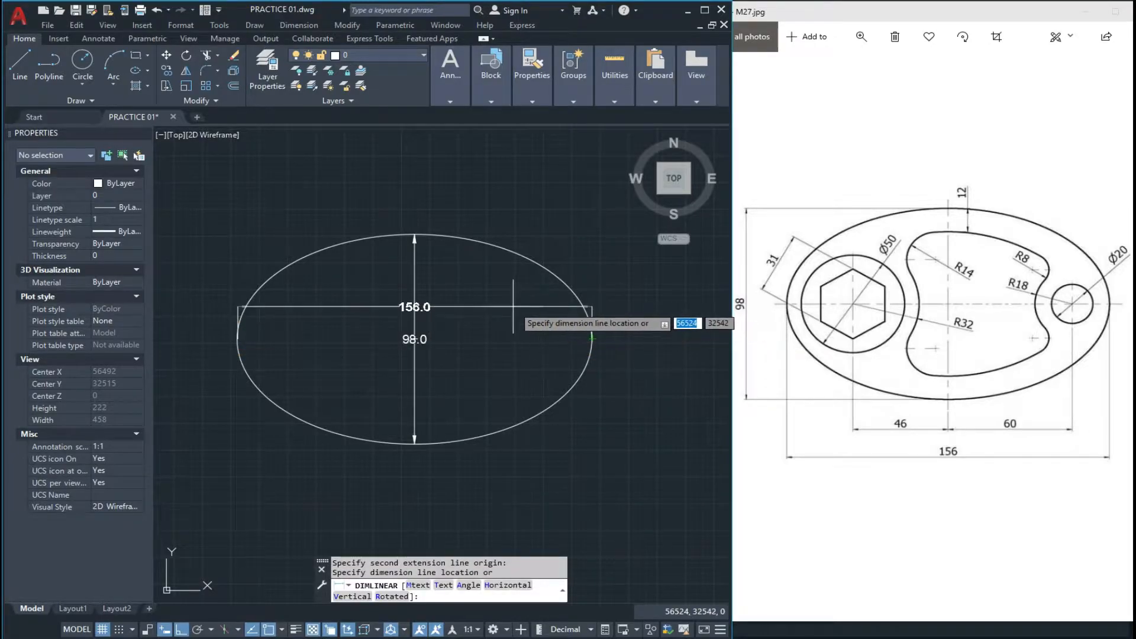
click(449, 307)
- Erase both linear dimensions inside the ellipse
scroll(421, 291, up, 4)
scroll(447, 313, down, 3)
key(Escape)
click(483, 274)
click(373, 395)
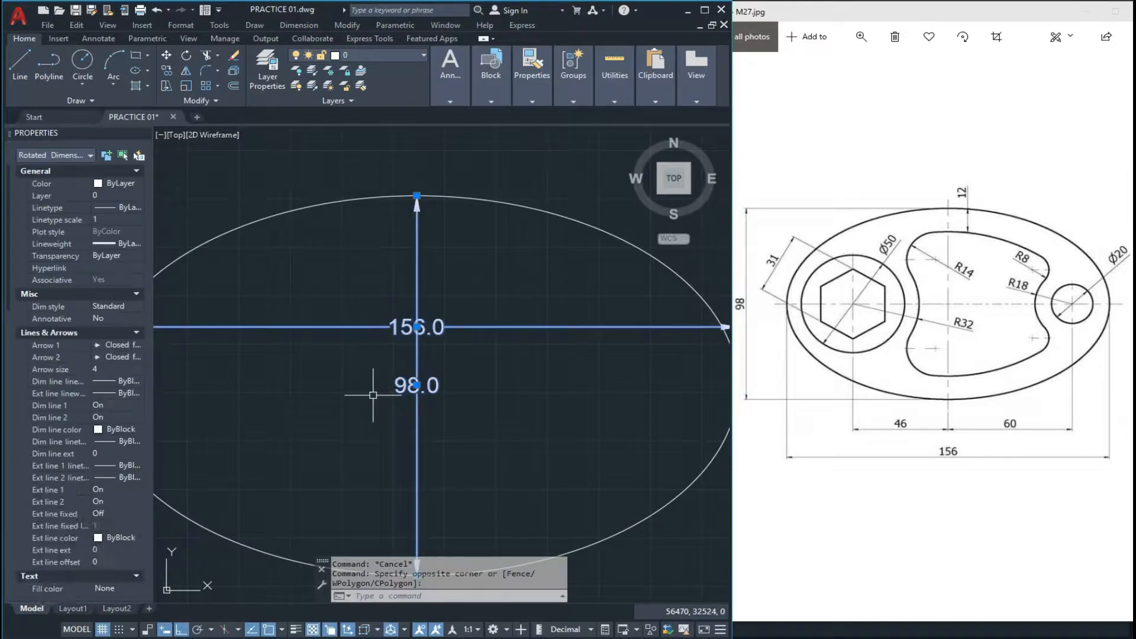
text(e)
key(Return)
- Offset the ellipse inward by 12
scroll(409, 361, down, 3)
scroll(398, 375, up, 1)
middle_drag(316, 368, 322, 369)
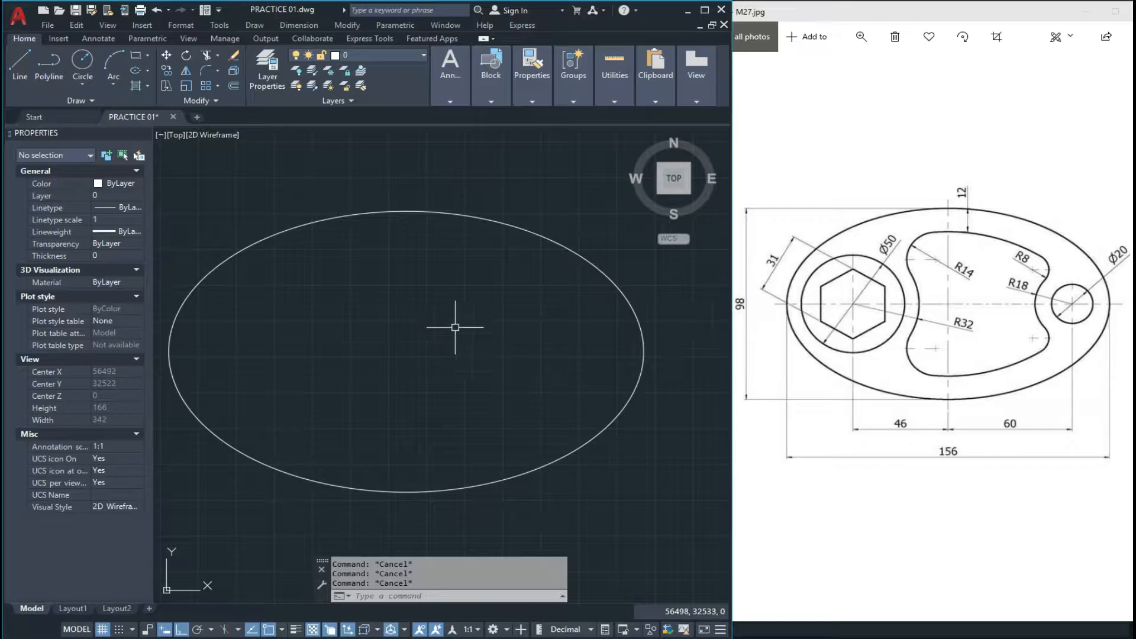
text(o)
key(Return)
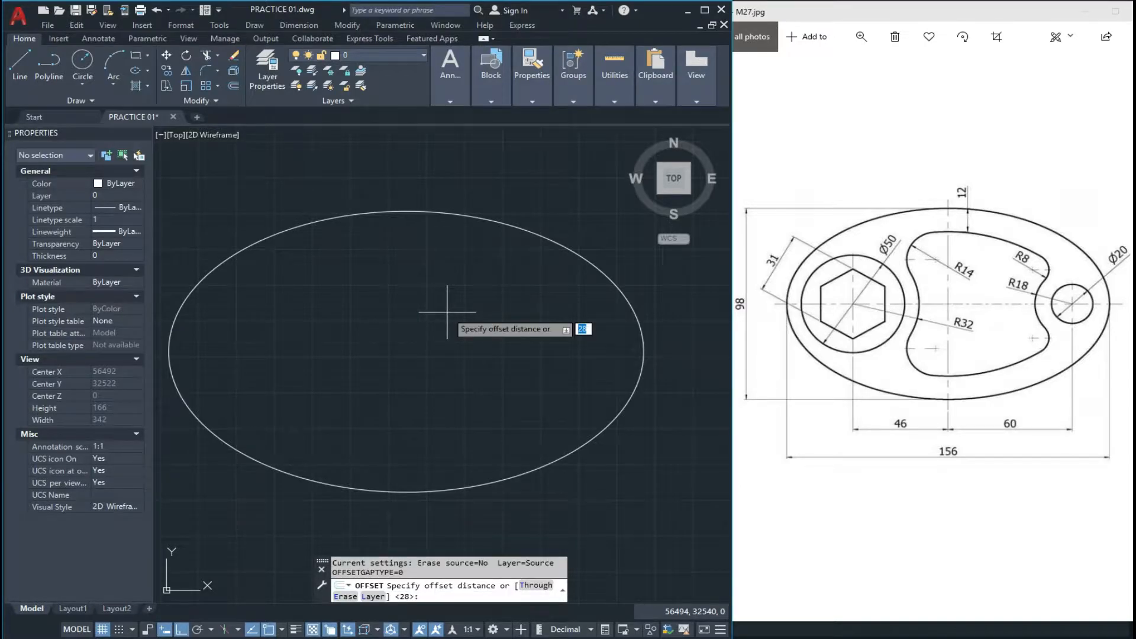
text(12)
click(442, 211)
click(430, 294)
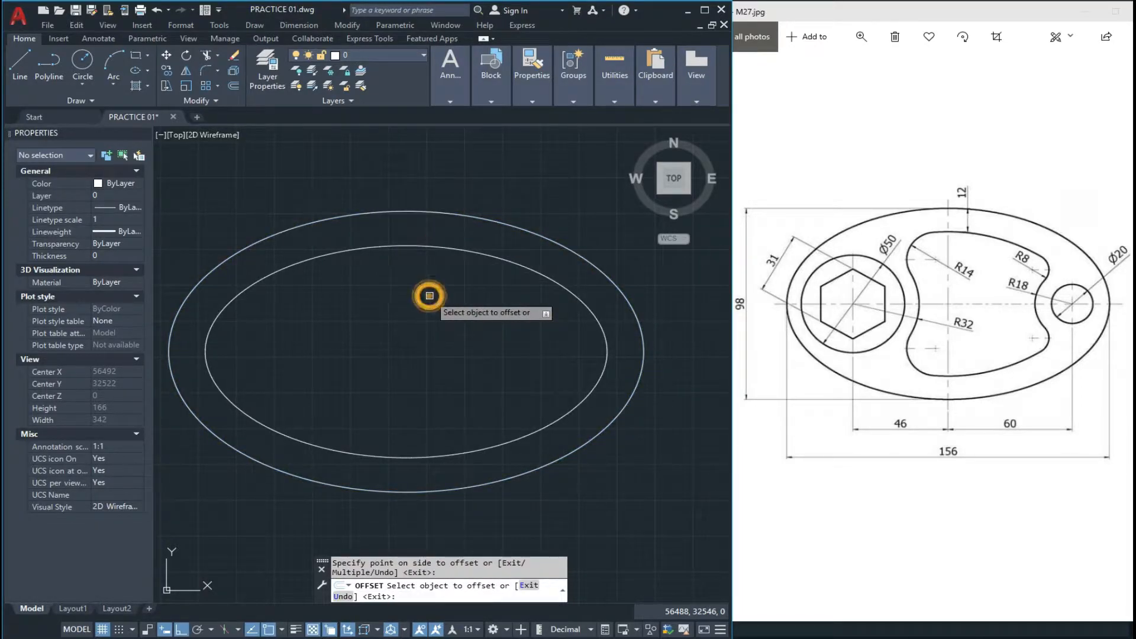
key(Escape)
key(Escape)
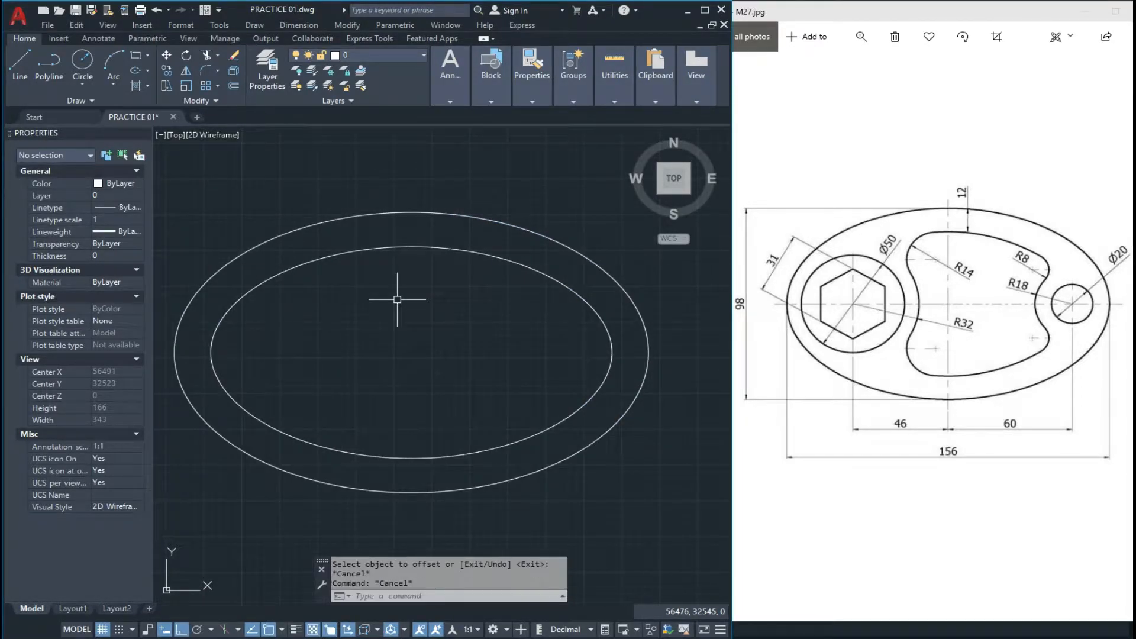
- Draw a horizontal line between the left and right quadrants of the outer ellipse
text(L)
key(Return)
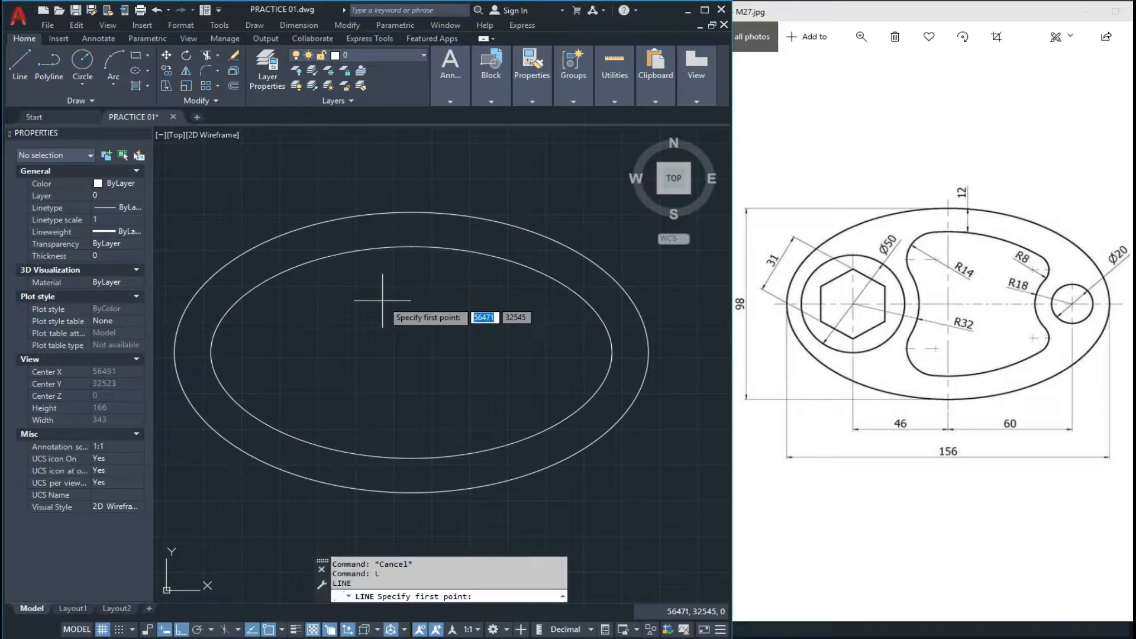
click(174, 353)
click(648, 354)
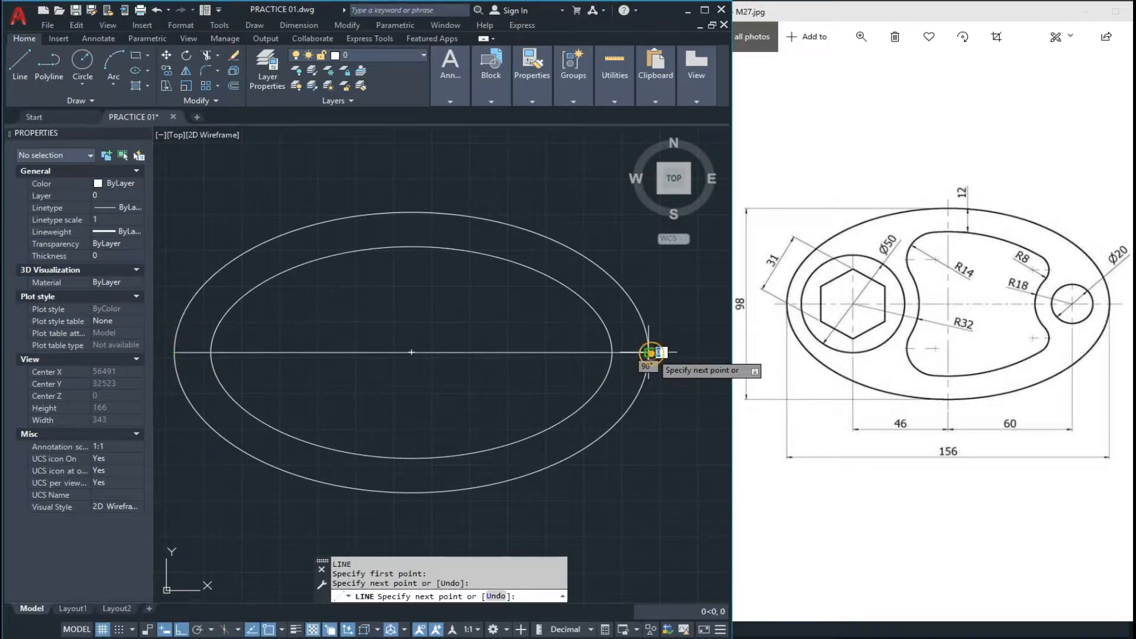
key(Escape)
scroll(655, 354, down, 1)
key(Escape)
- Draw a vertical line from the ellipse centre to the outer ellipse's top quadrant
scroll(655, 352, down, 1)
scroll(525, 358, up, 1)
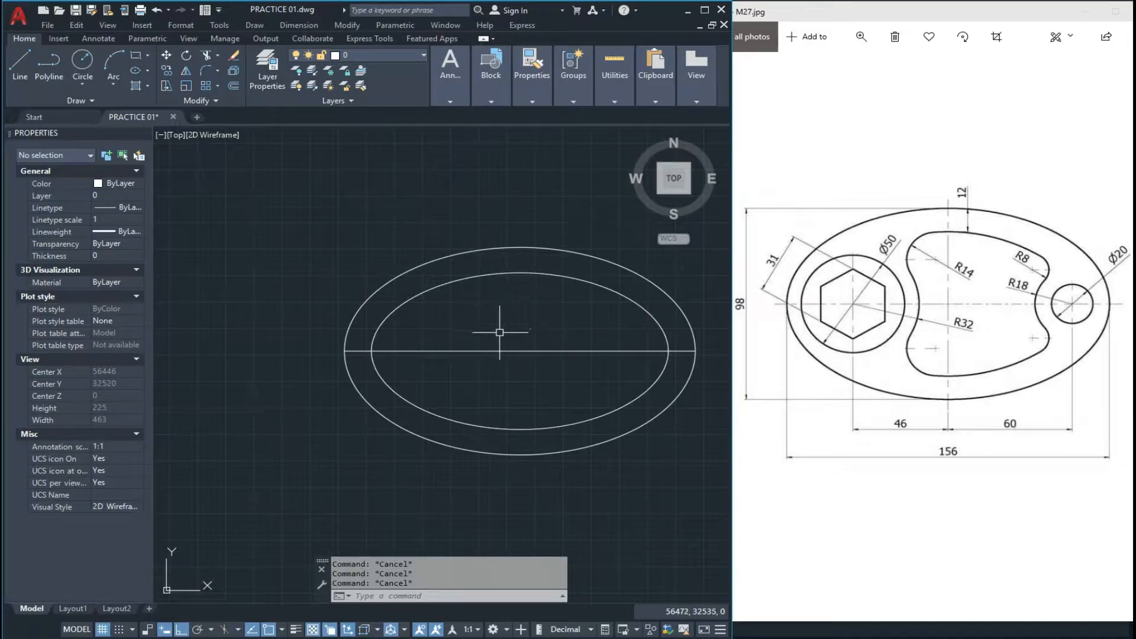
middle_drag(532, 349, 508, 347)
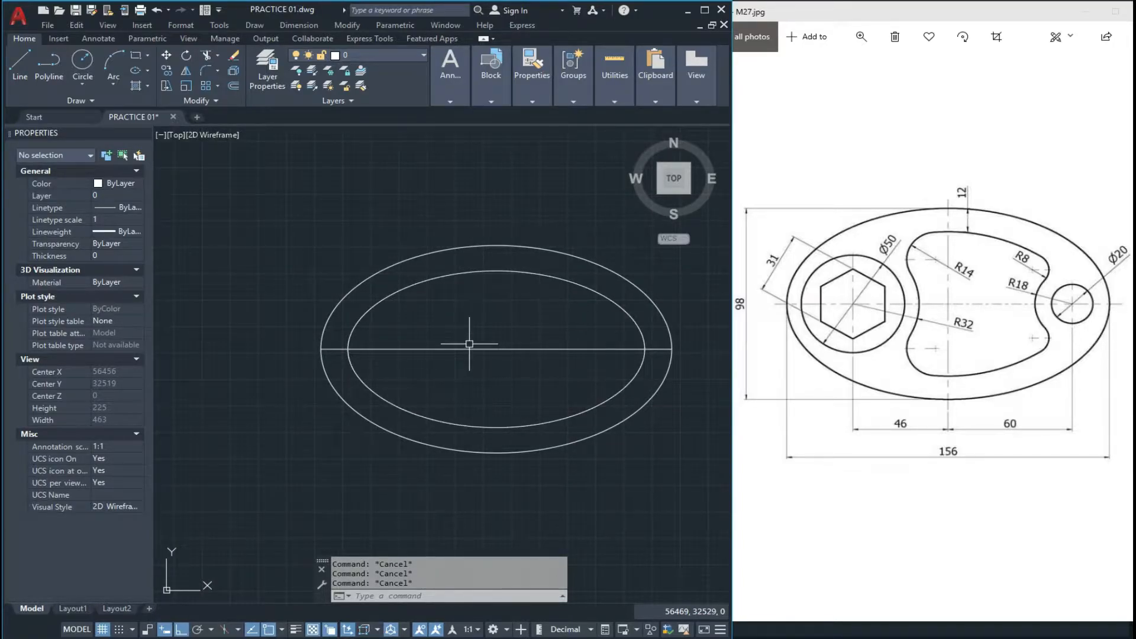
text(l)
key(Return)
click(496, 349)
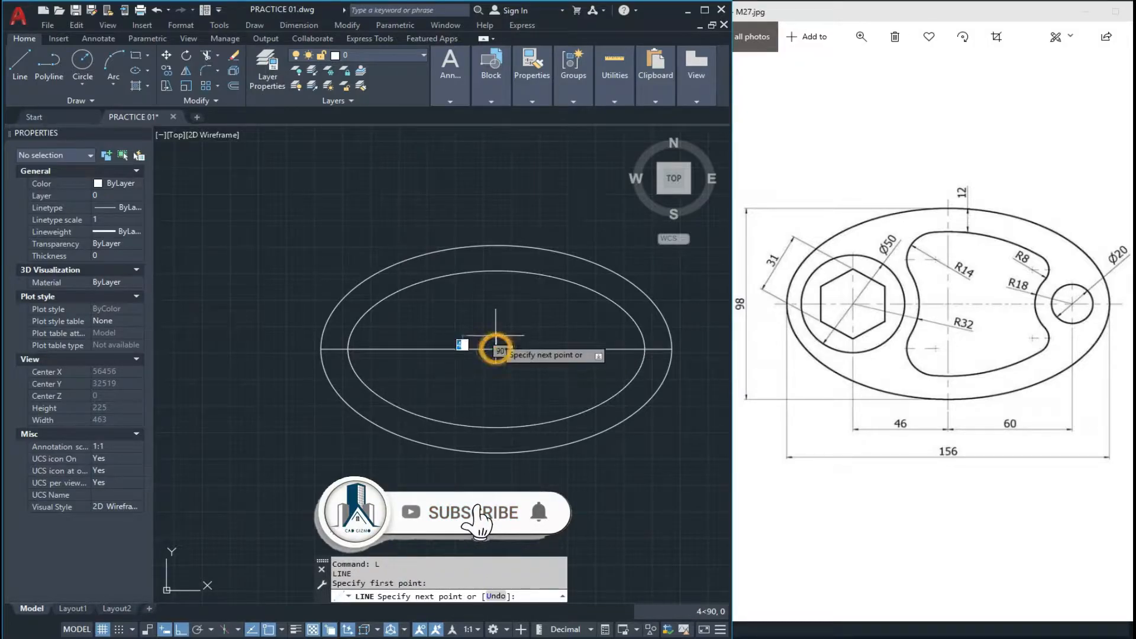
click(496, 245)
key(Escape)
- Stretch the vertical line's lower endpoint from the centre to the outer ellipse's bottom quadrant
click(527, 314)
click(466, 323)
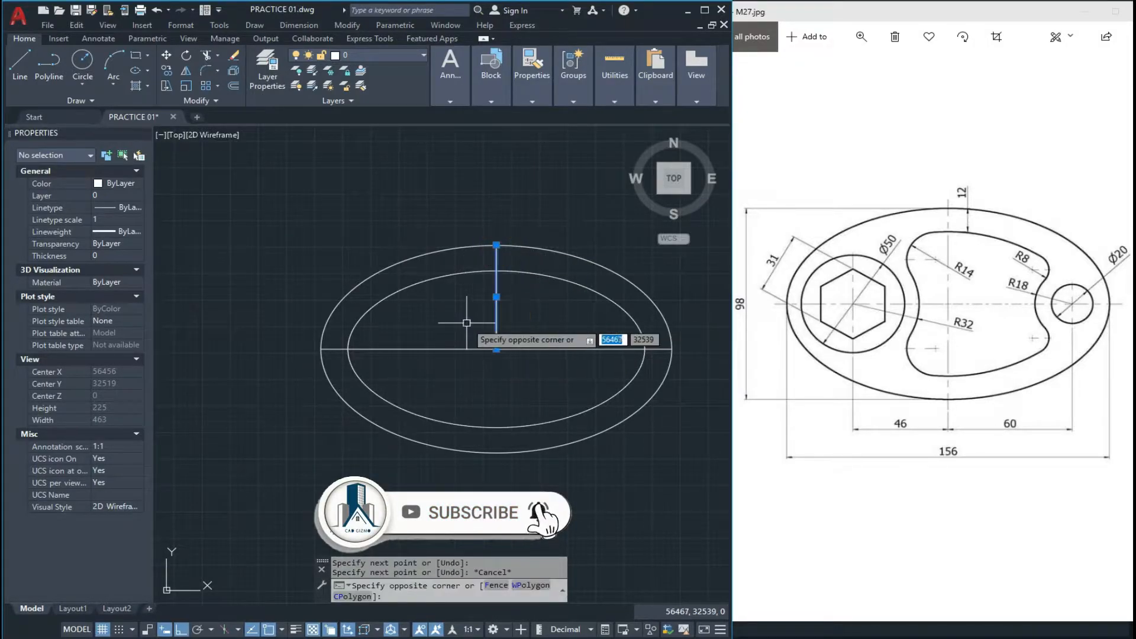
click(466, 323)
click(496, 349)
click(496, 453)
key(Escape)
- Move the horizontal and vertical centre lines to the Projection layer
scroll(493, 353, up, 4)
click(526, 323)
click(467, 365)
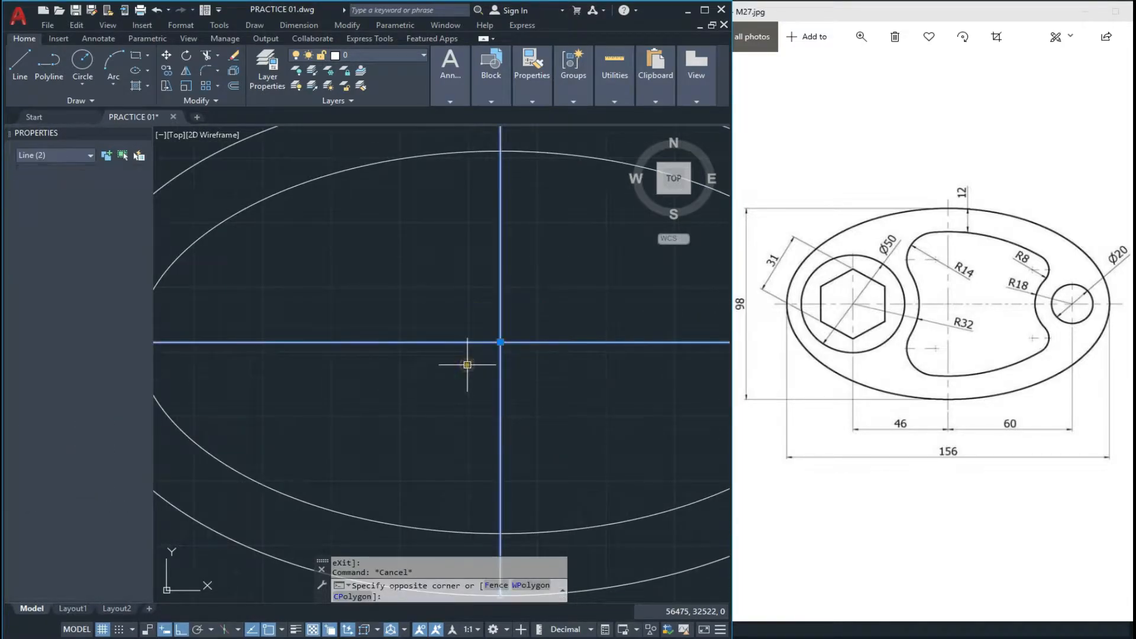
scroll(411, 390, down, 4)
click(396, 56)
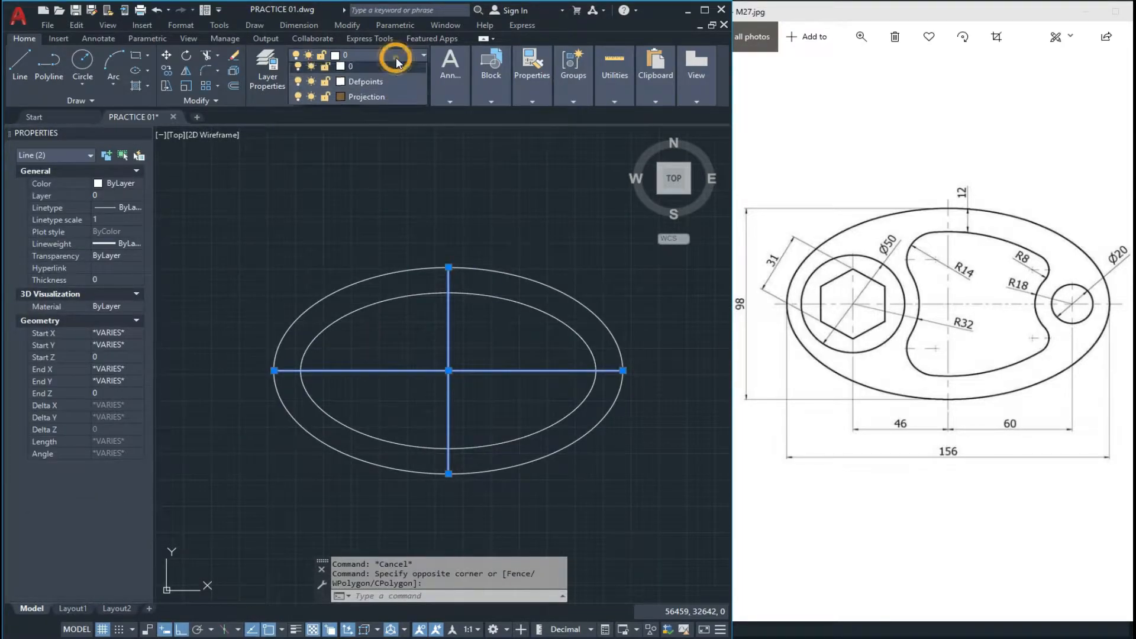
click(386, 99)
- Reduce the linetype scale of the two selected centre lines to a fraction below 1, and clear the selection
click(128, 221)
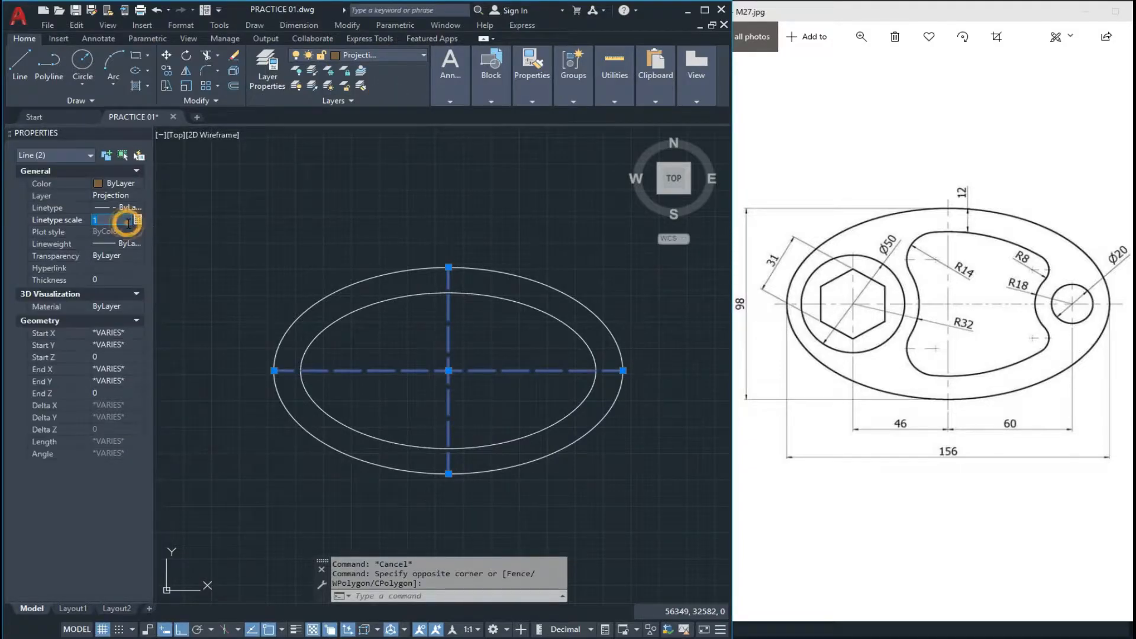
text(0.)
key(Return)
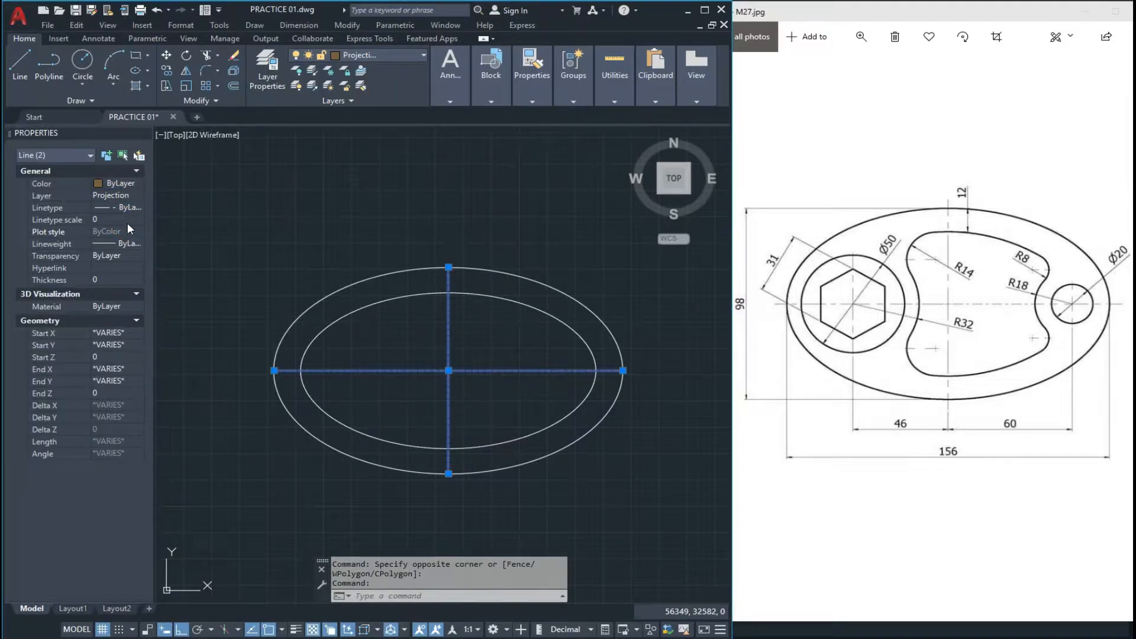
key(Escape)
key(Escape)
key(Escape)
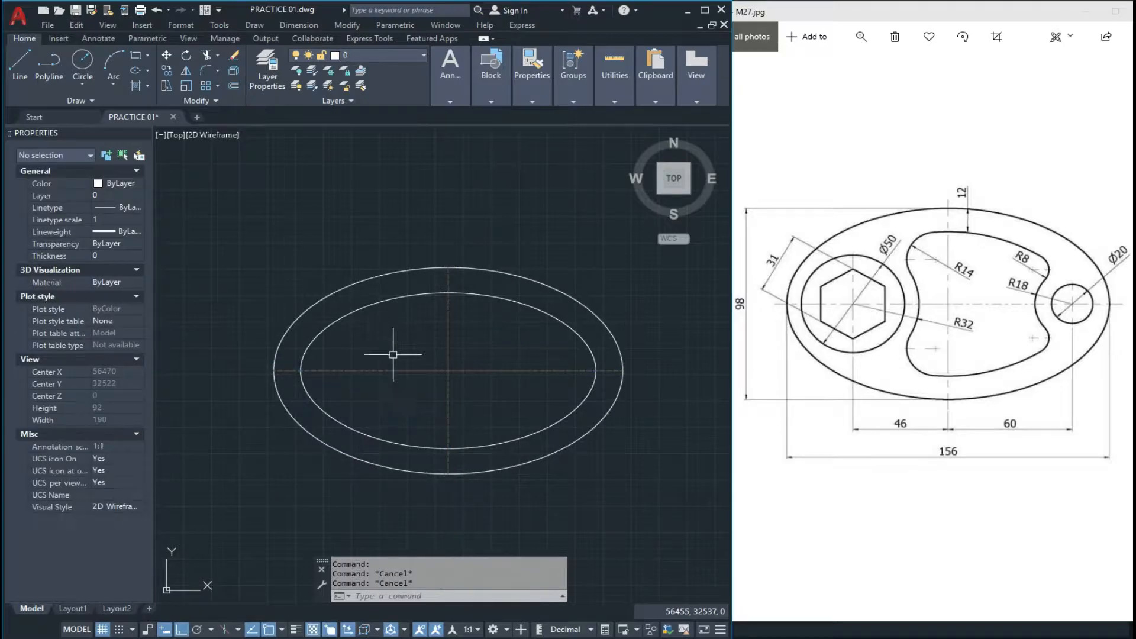
- Offset the vertical centre line by 60 to the right
scroll(398, 358, up, 1)
key(Return)
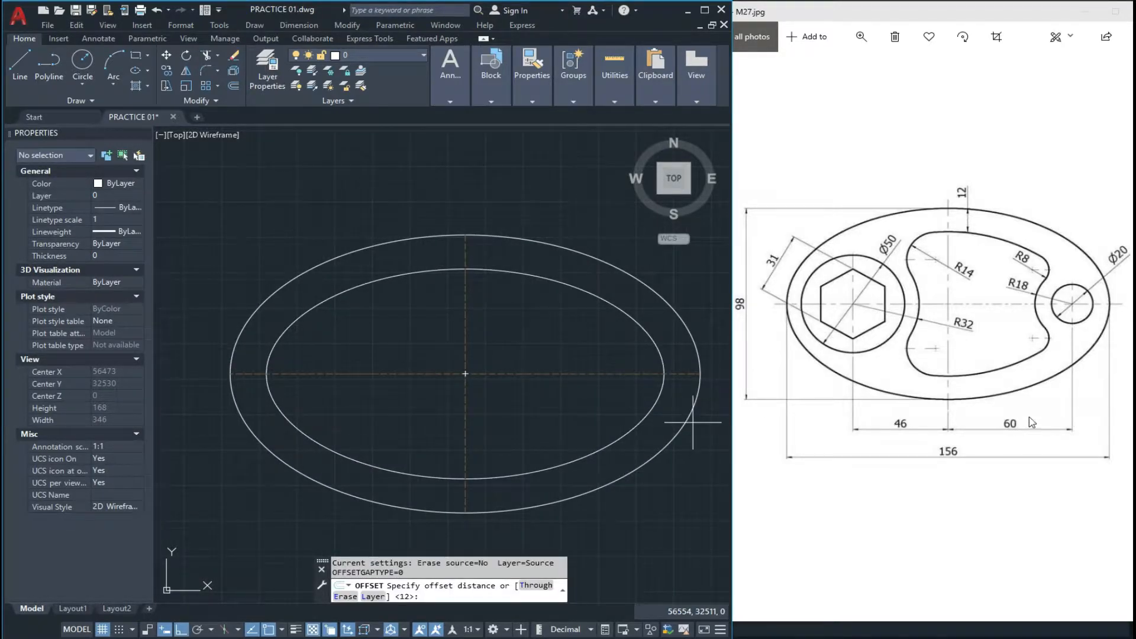
text(60)
key(Return)
click(466, 354)
key(Escape)
key(Escape)
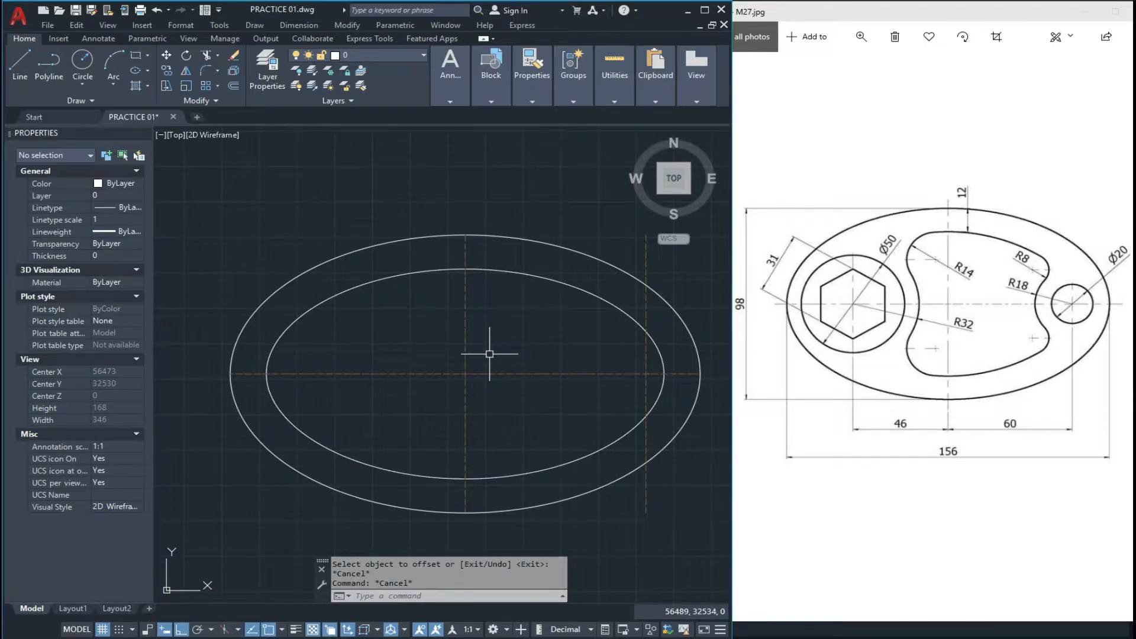
- Offset the vertical centre line by 46 to the left
key(Return)
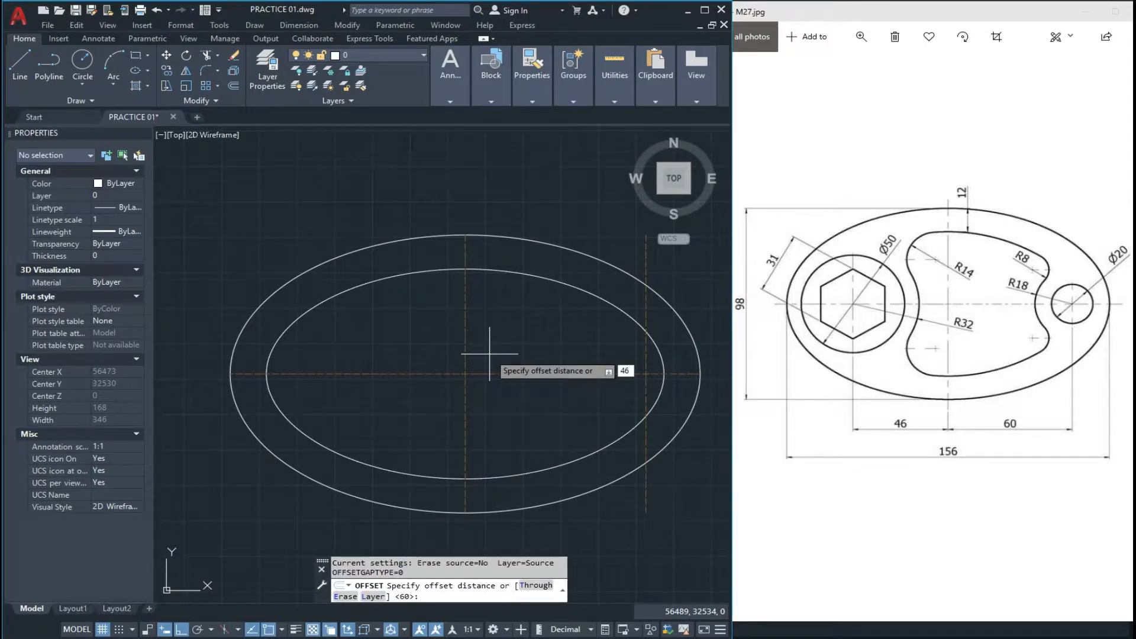
key(Return)
click(464, 328)
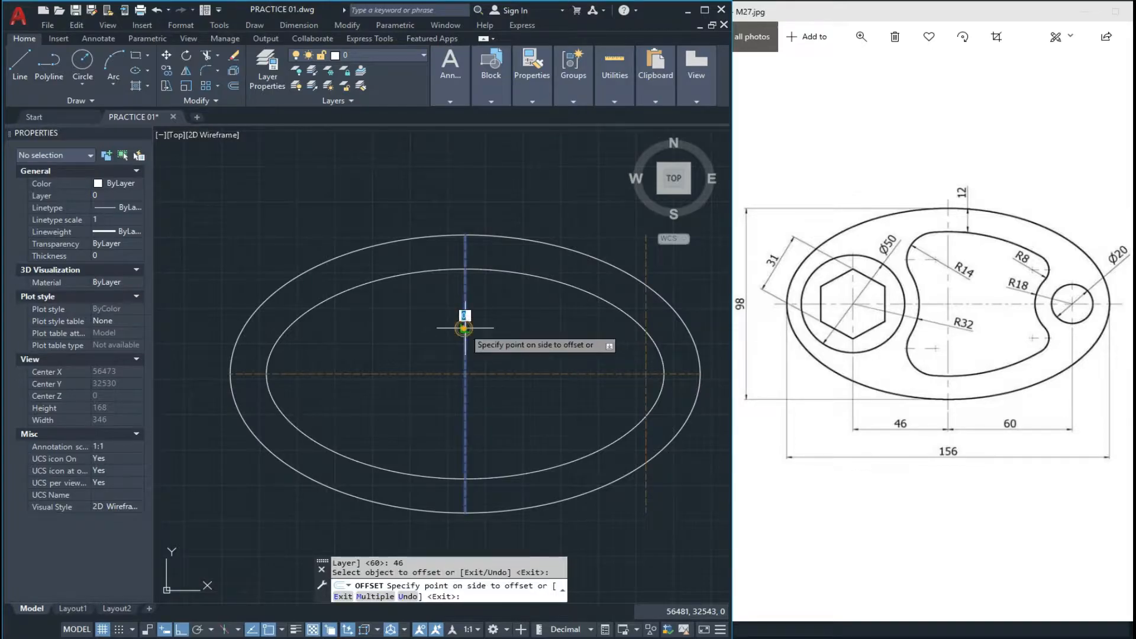
click(406, 328)
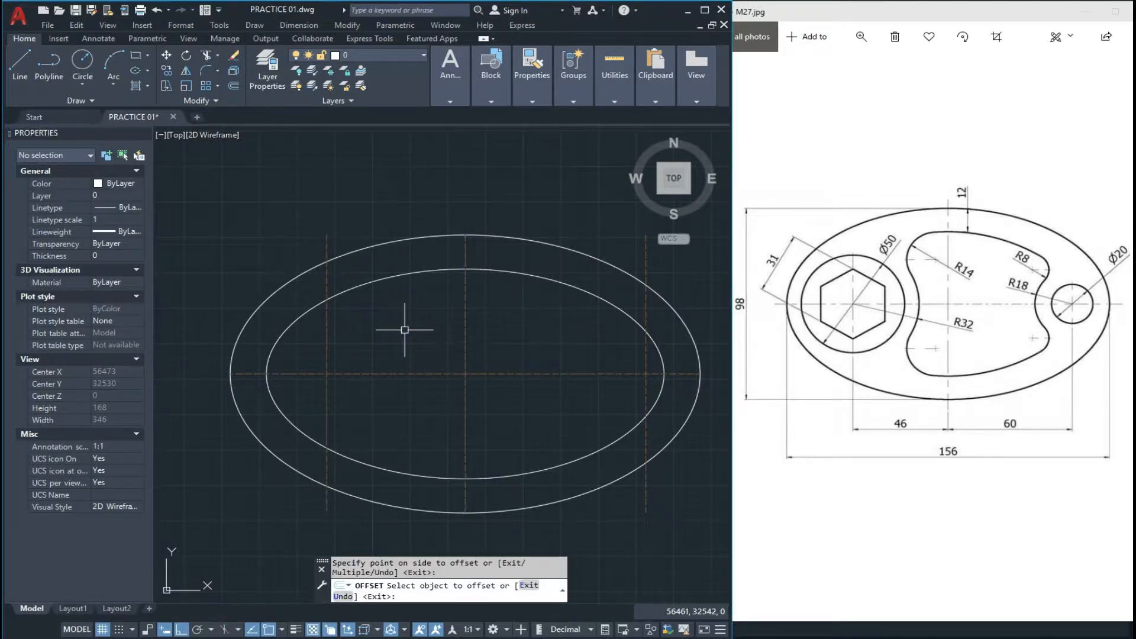
key(Escape)
key(Escape)
key(Escape)
- Draw a 20-diameter circle centred where the right vertical centre line crosses the horizontal centre line
scroll(456, 358, down, 3)
scroll(396, 348, up, 2)
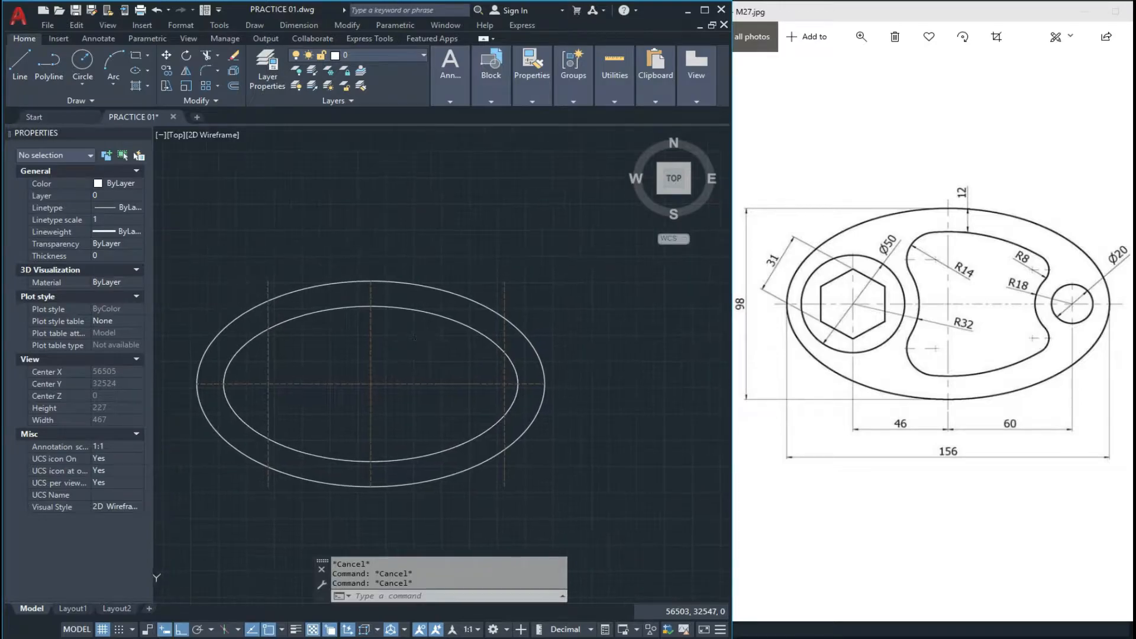
scroll(561, 397, up, 1)
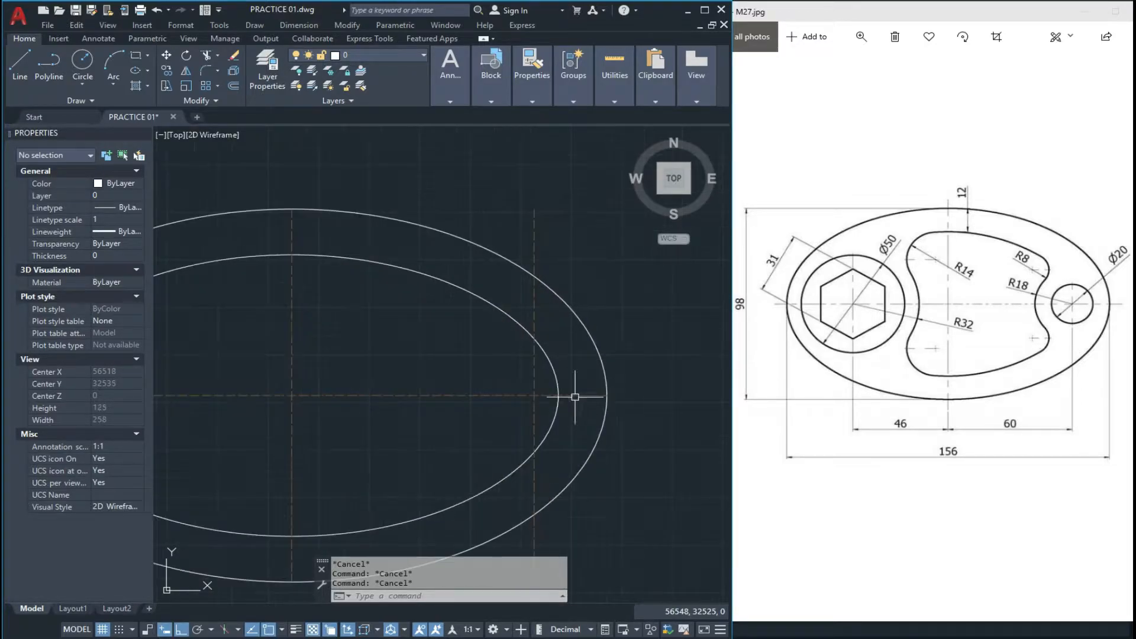
scroll(547, 394, up, 1)
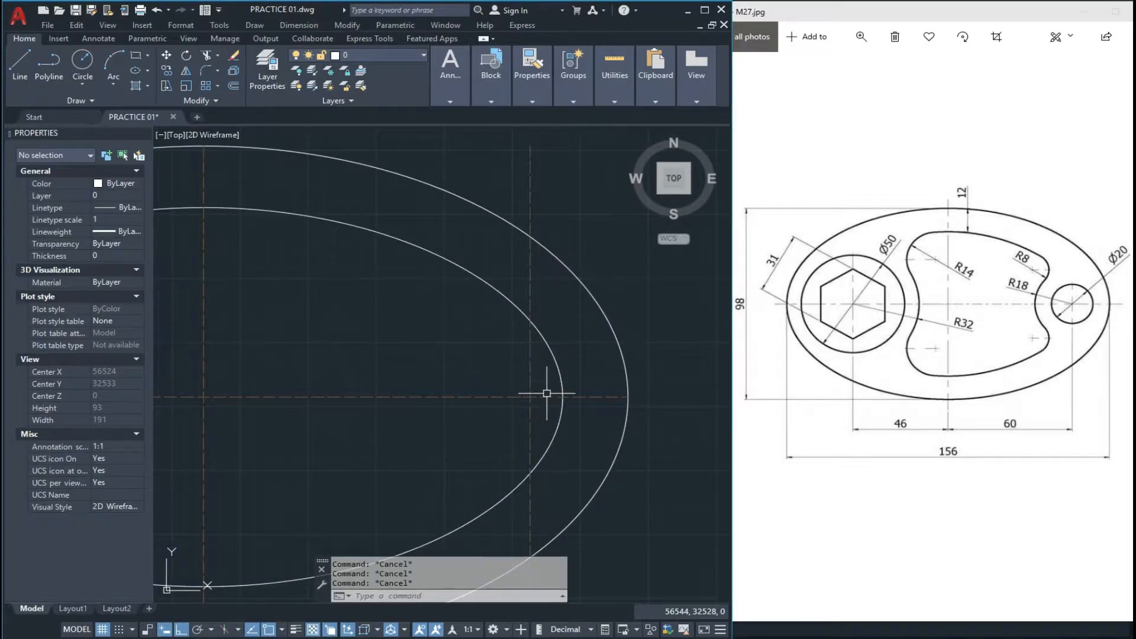
text(c)
key(Return)
click(530, 397)
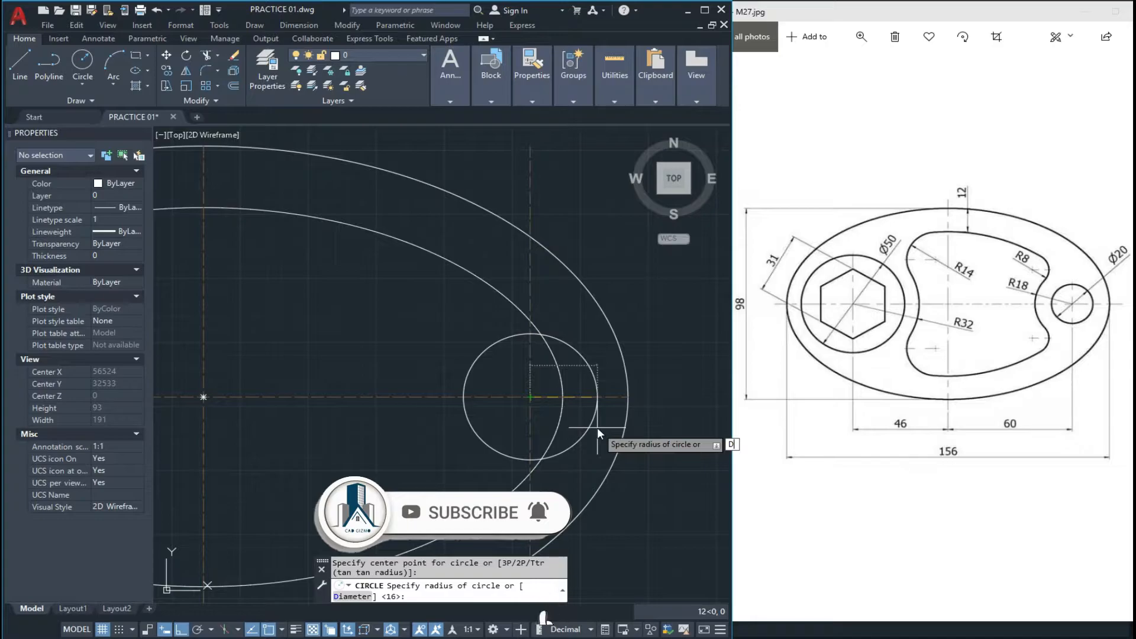
text(D)
key(Return)
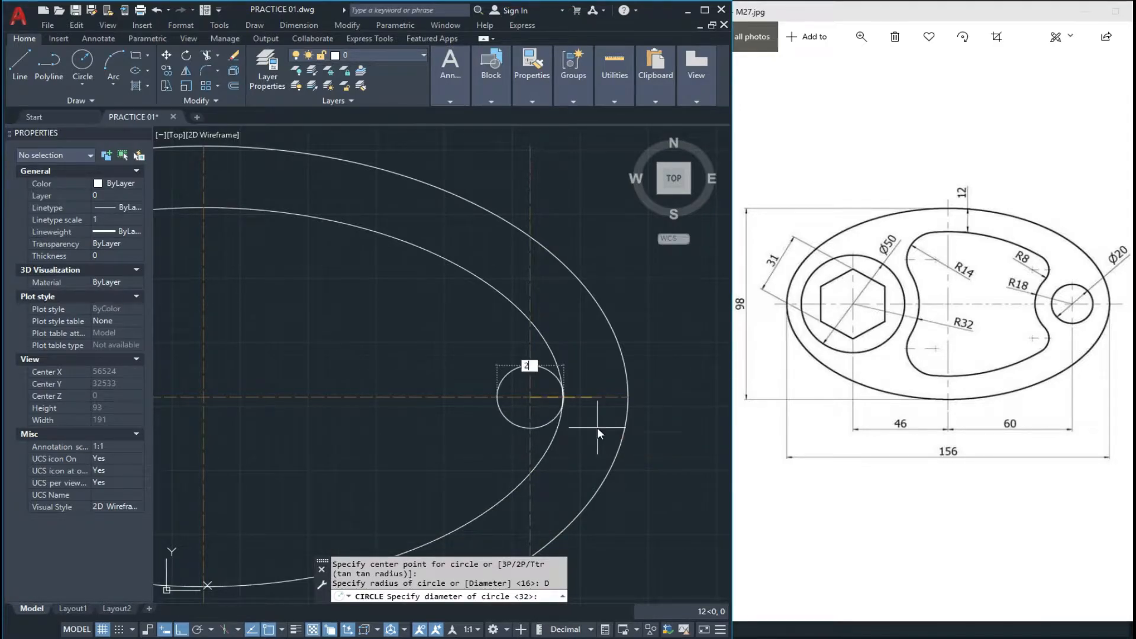
key(Return)
key(Escape)
key(Escape)
key(Escape)
- Trim away the part of the inner ellipse that lies inside the 20-diameter circle
scroll(545, 374, up, 1)
text(T)
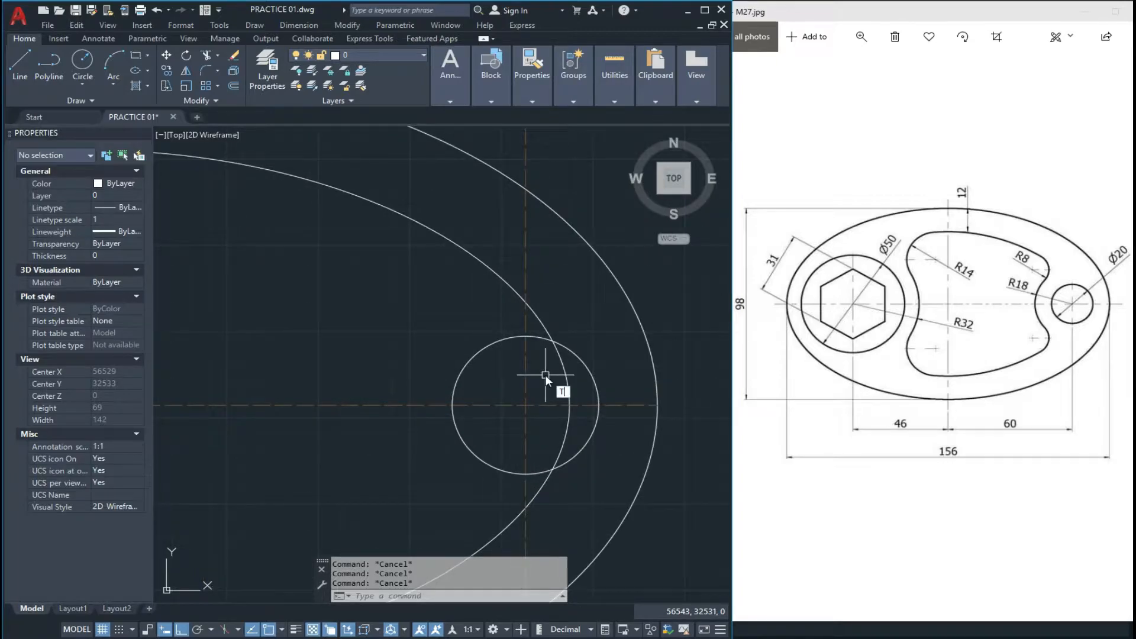
text(R)
key(Return)
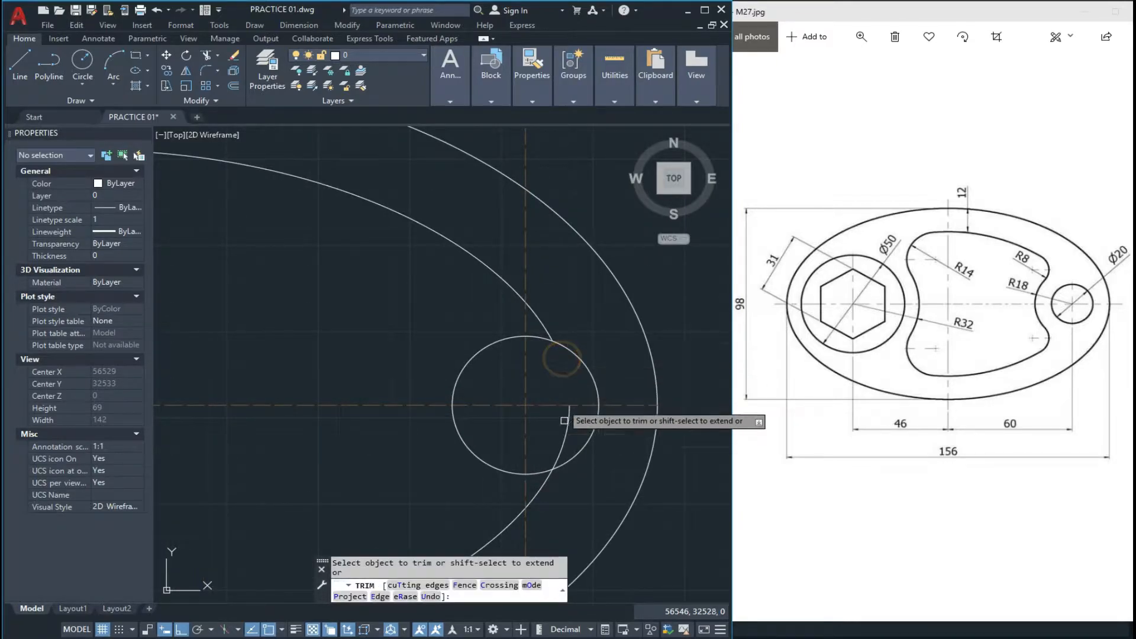
right_click(568, 430)
key(Escape)
scroll(550, 427, down, 2)
scroll(550, 428, up, 1)
key(Escape)
key(Escape)
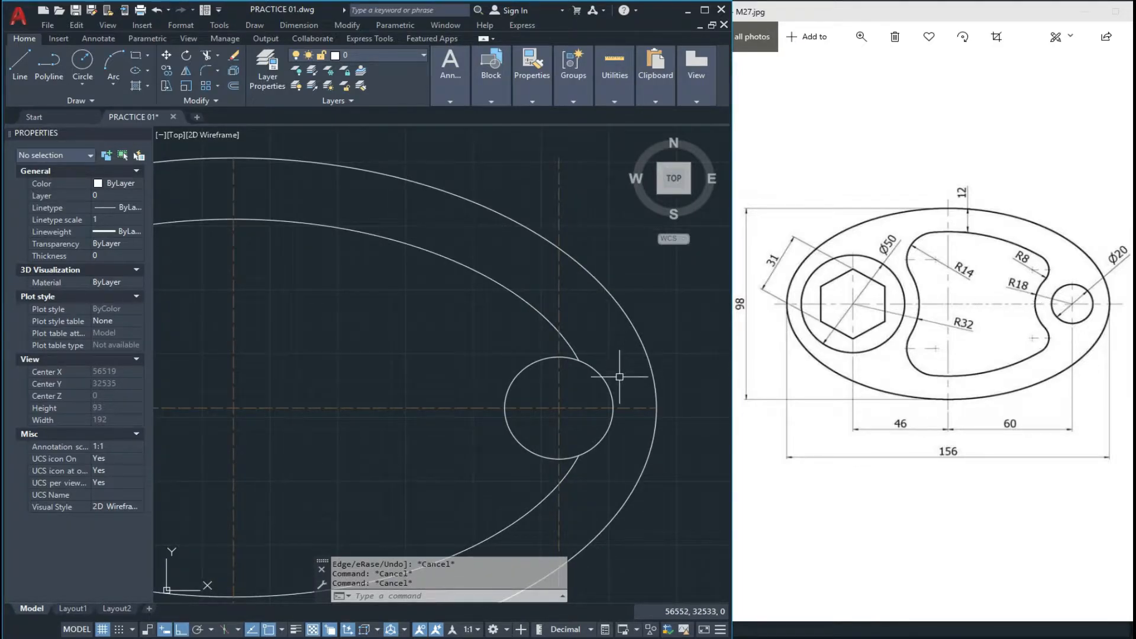
- Draw a circle of radius 18 concentric with the 20-diameter circle
text(c)
key(Return)
click(559, 408)
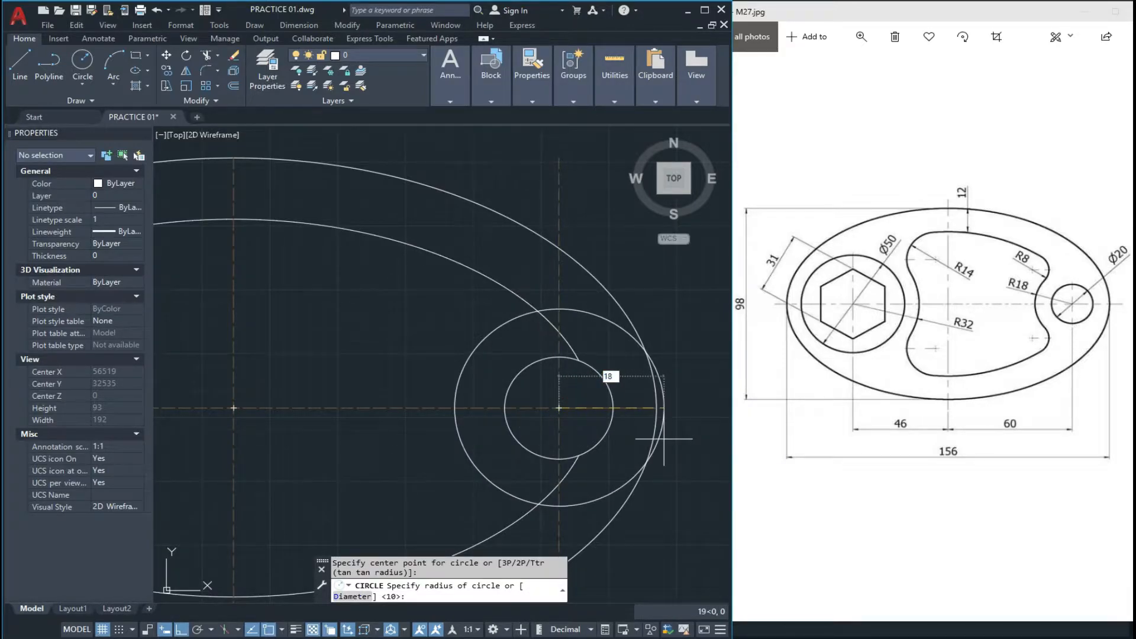
key(Return)
scroll(644, 381, down, 1)
key(Escape)
key(Escape)
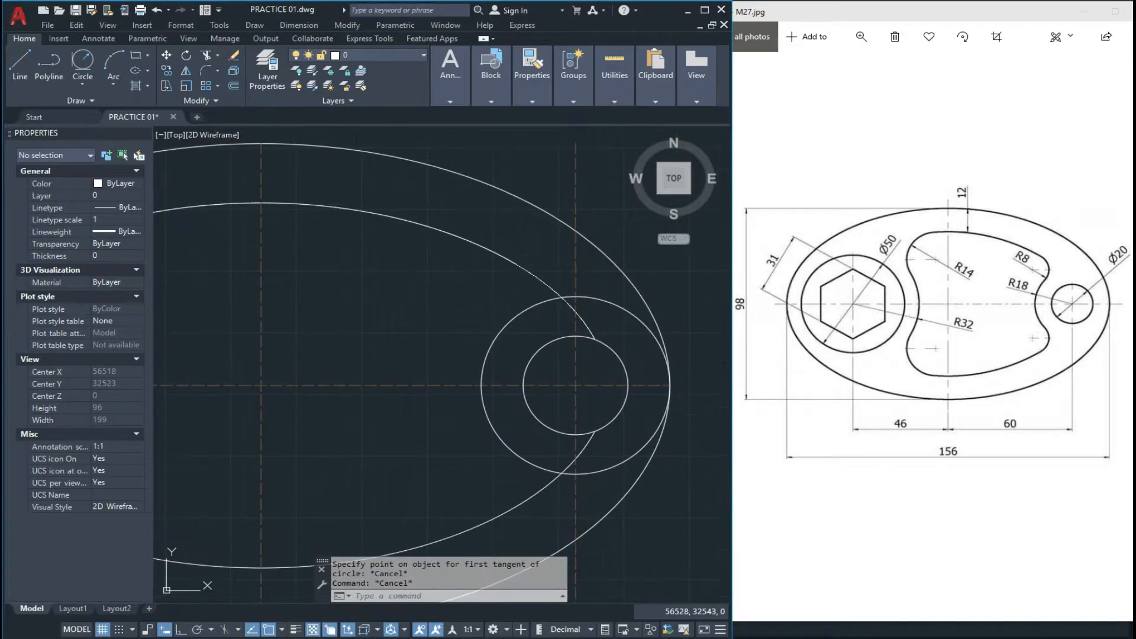
scroll(482, 299, down, 2)
scroll(402, 289, up, 2)
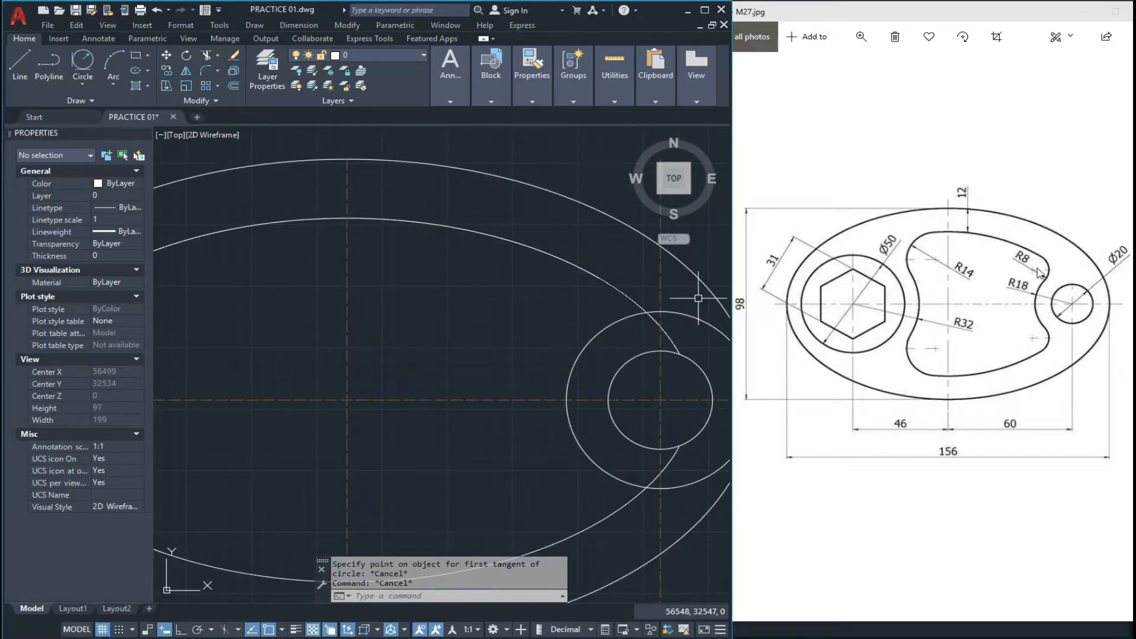
scroll(589, 330, down, 2)
scroll(586, 284, up, 3)
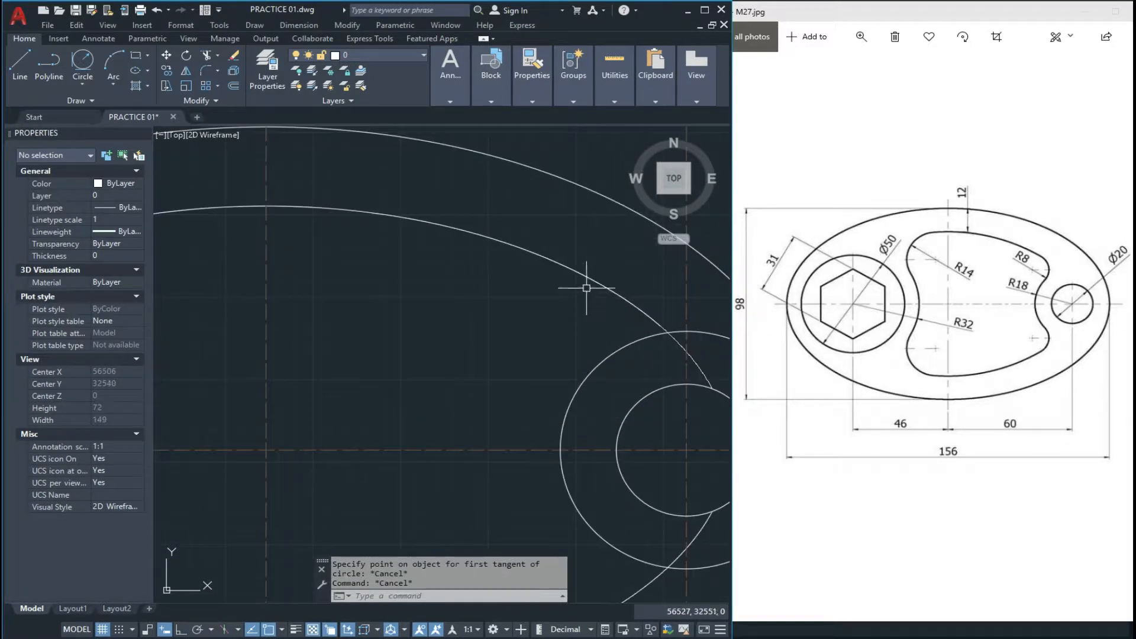
click(83, 59)
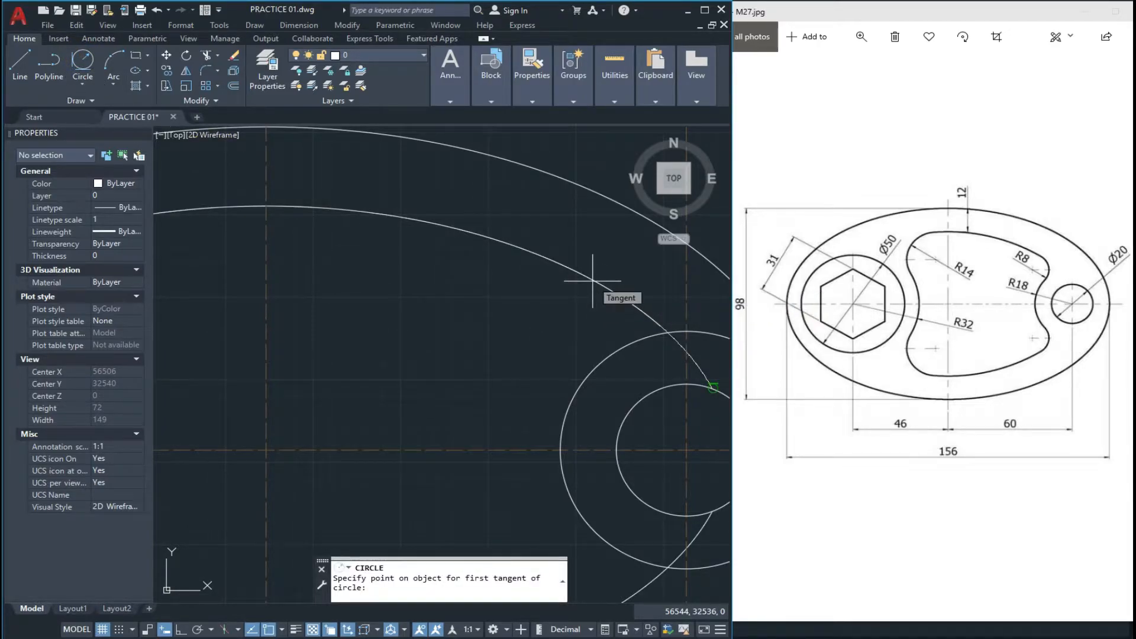
scroll(552, 307, down, 3)
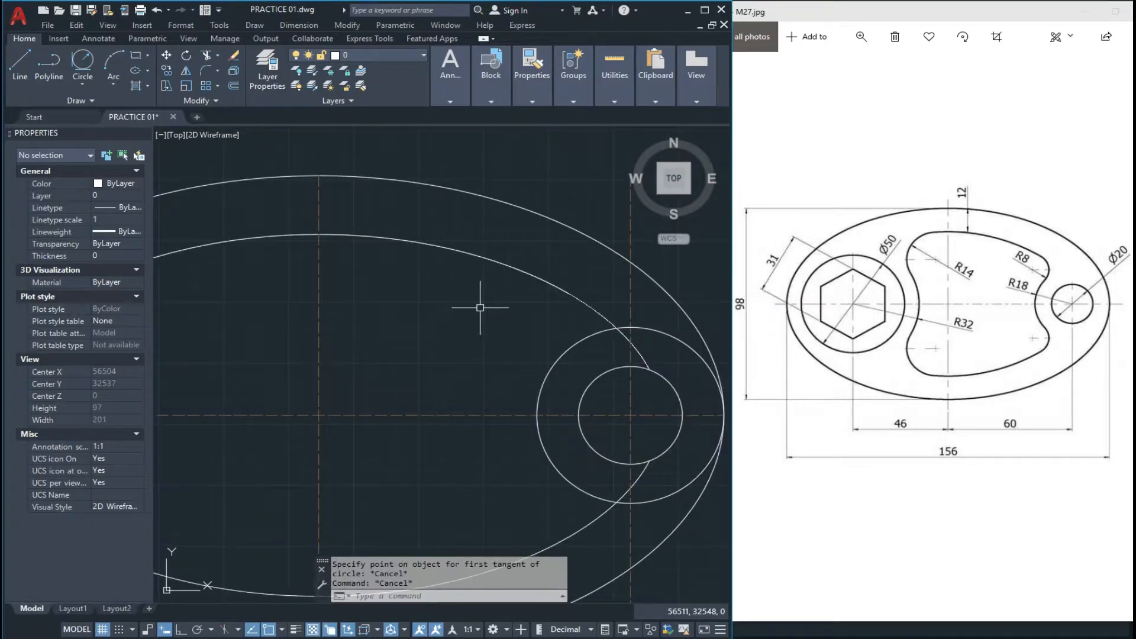
key(Escape)
- Convert the inner ellipse spline to a polyline with a precision of 10
click(497, 261)
right_click(497, 264)
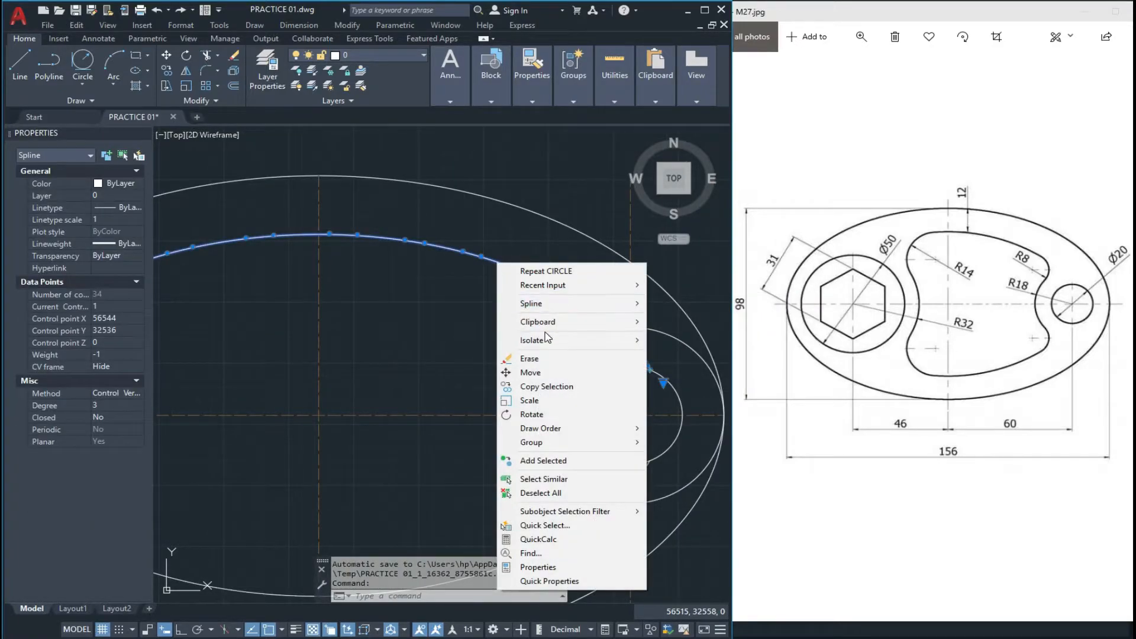
click(494, 271)
right_click(495, 264)
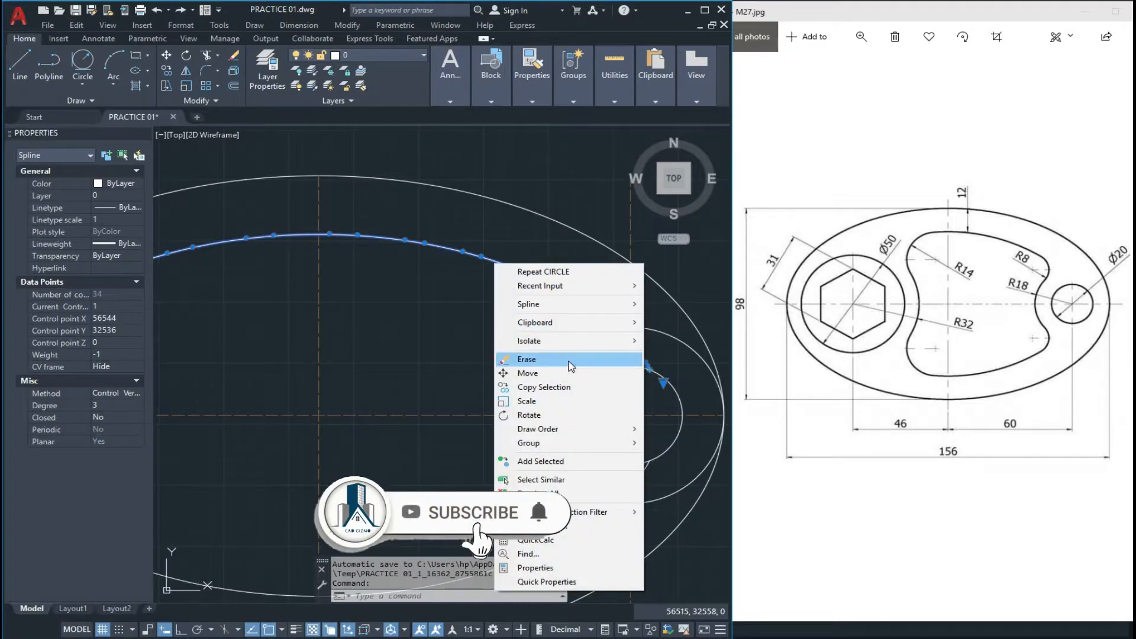
click(479, 277)
right_click(499, 263)
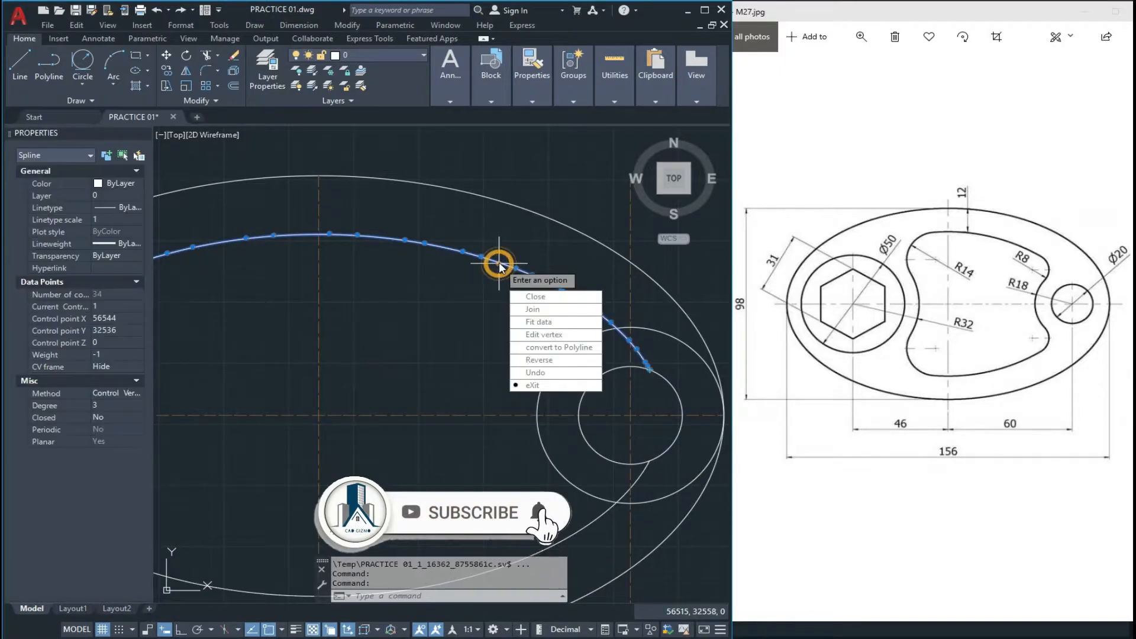
click(583, 348)
text(P)
key(Return)
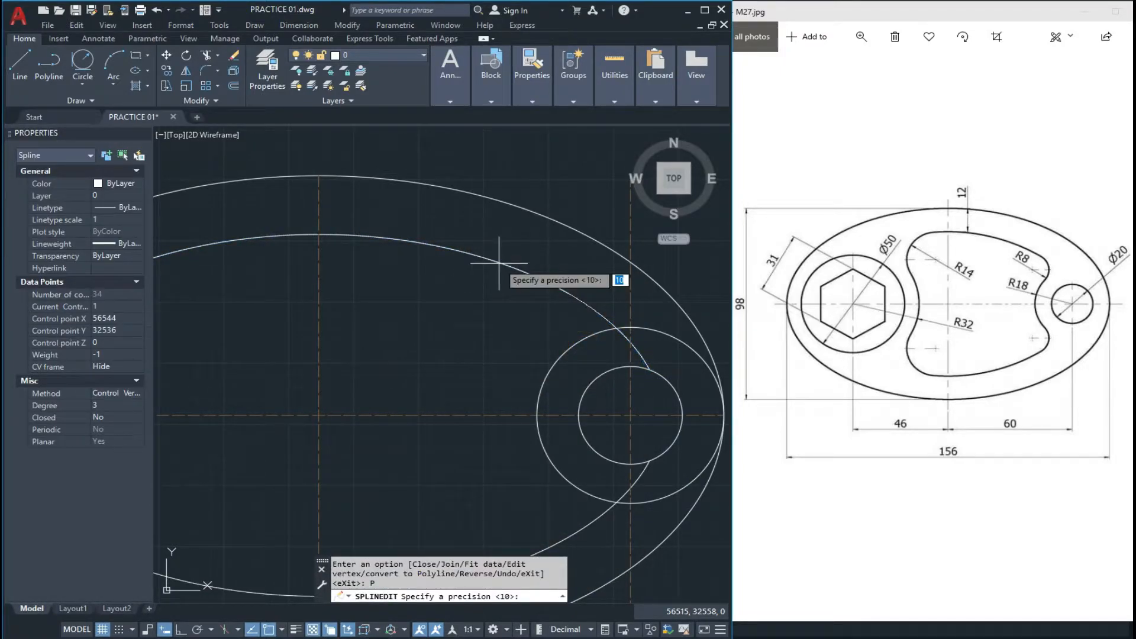
key(Escape)
key(Escape)
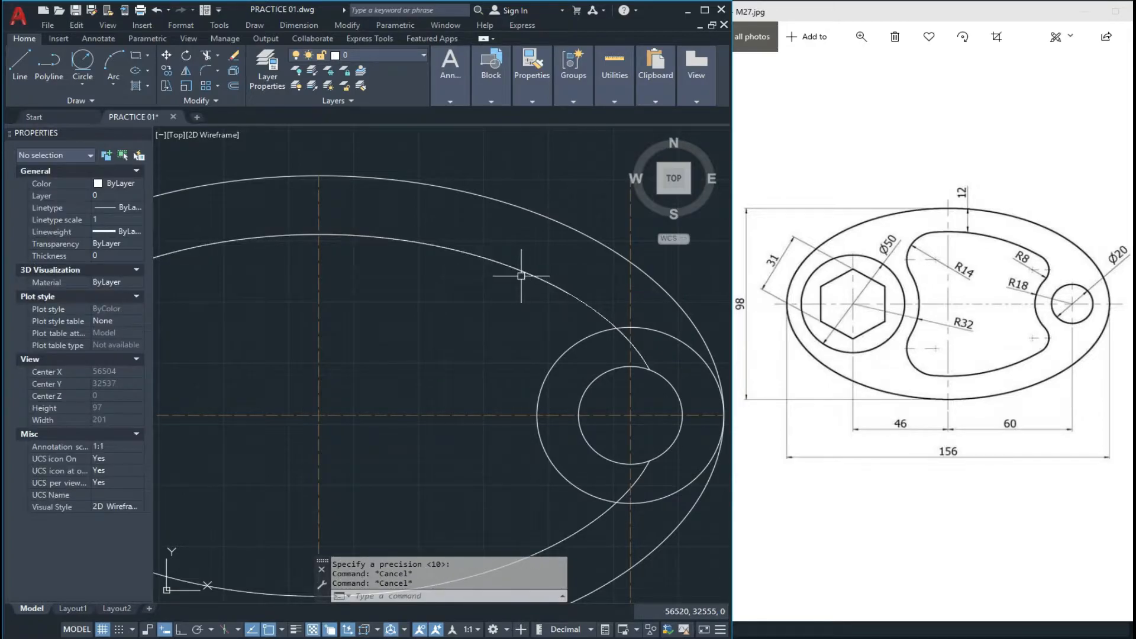
- Draw a circle of radius 8 tangent to the upper right of the inner ellipse and the radius 18 circle
click(82, 61)
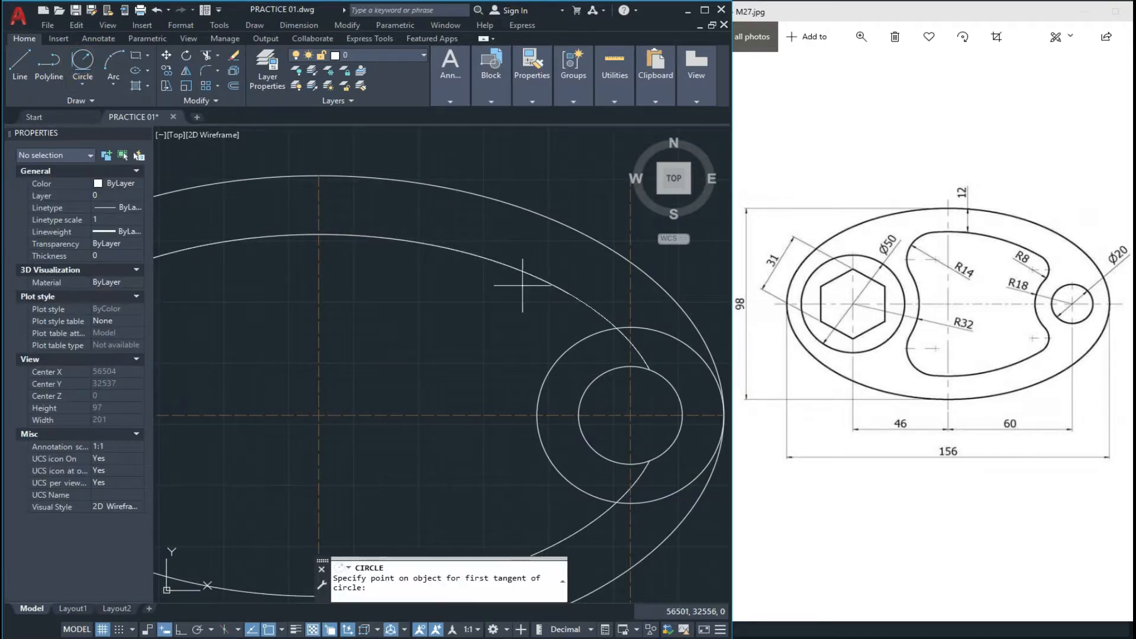
click(570, 292)
click(556, 344)
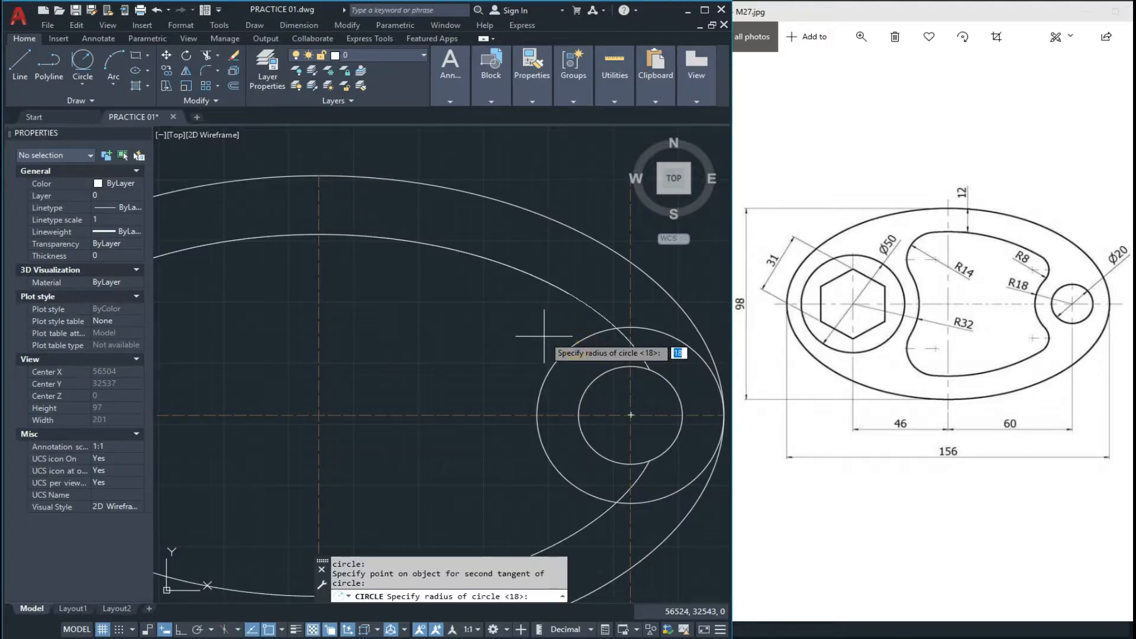
text(8)
key(Return)
key(Escape)
key(Escape)
key(Escape)
scroll(601, 317, up, 3)
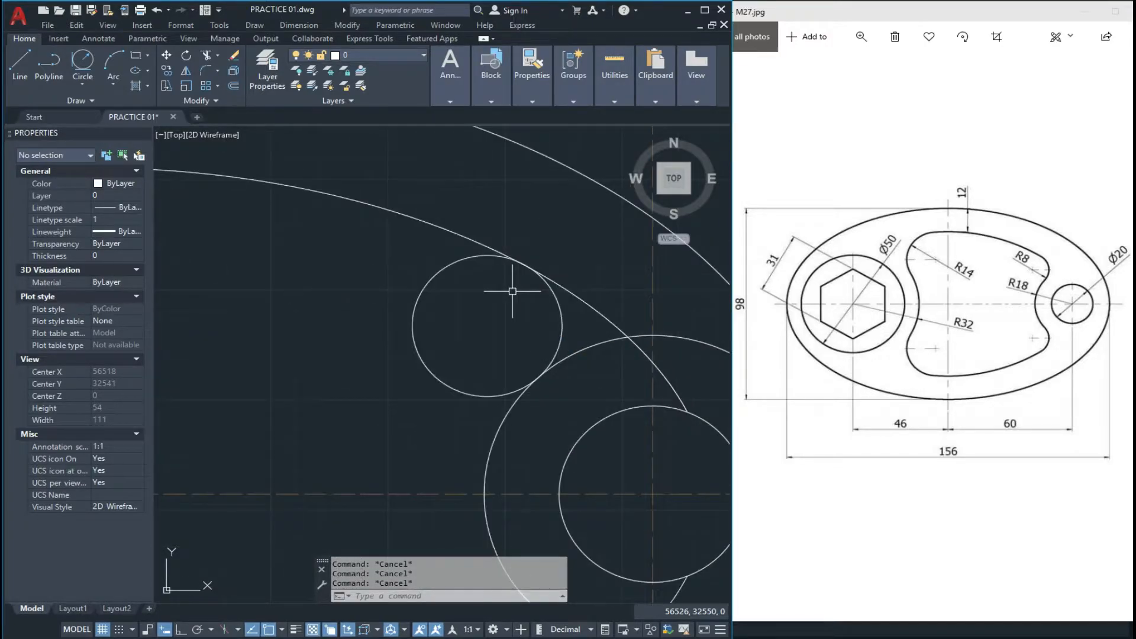
- Trim the radius 8 circle to the rounding arc between the inner ellipse and the radius 18 circle
text(tr)
key(Return)
scroll(474, 251, up, 6)
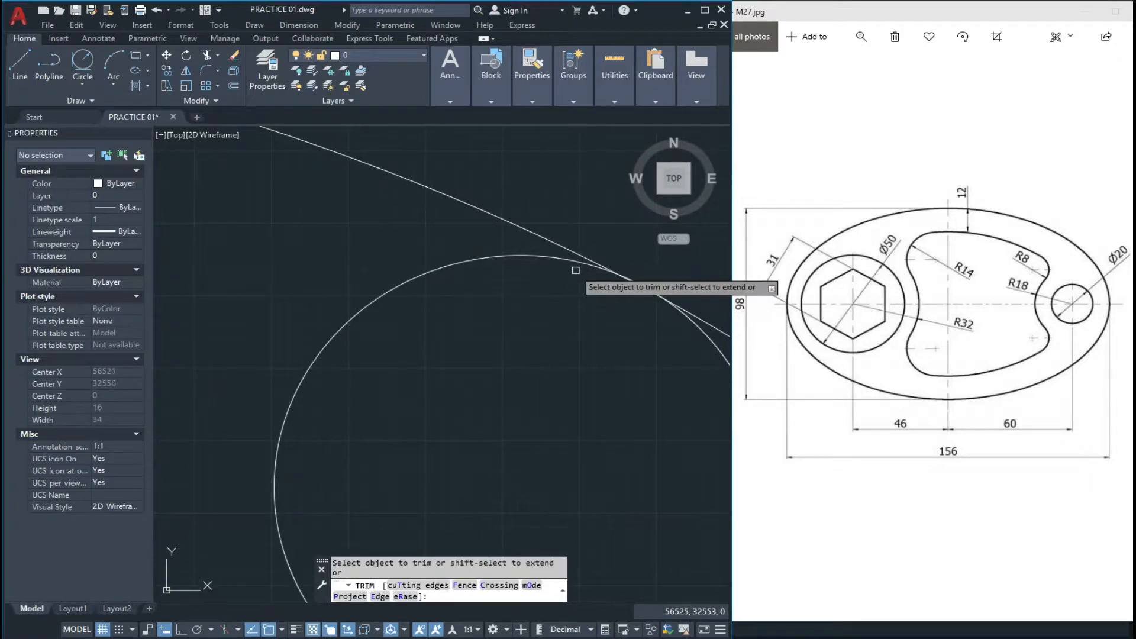
scroll(580, 261, down, 5)
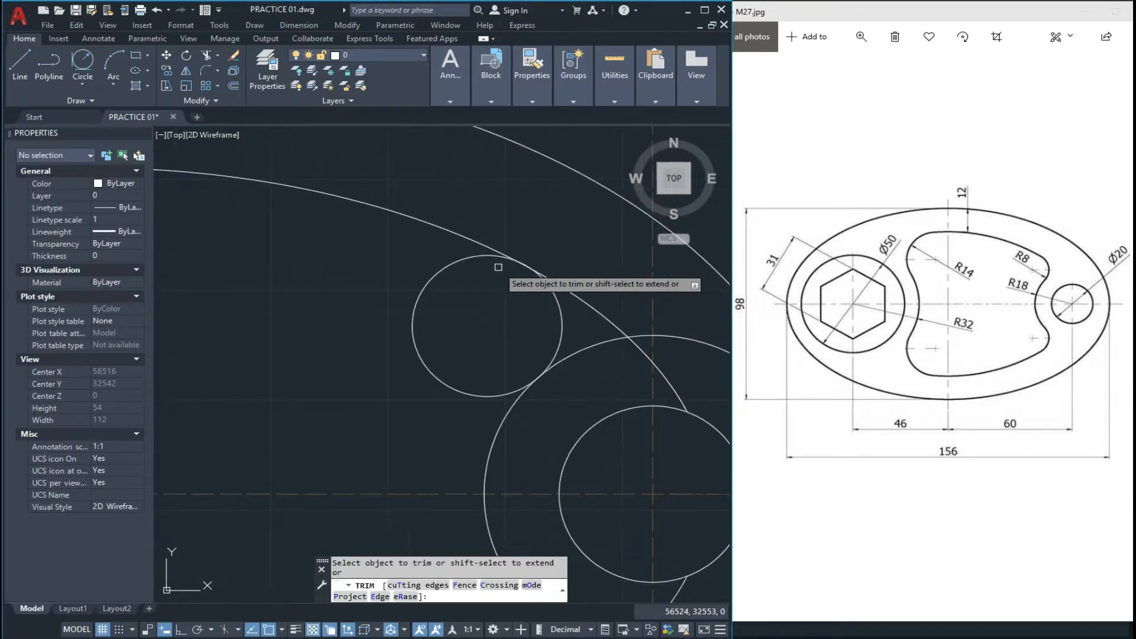
click(476, 393)
scroll(552, 277, up, 4)
scroll(549, 268, up, 7)
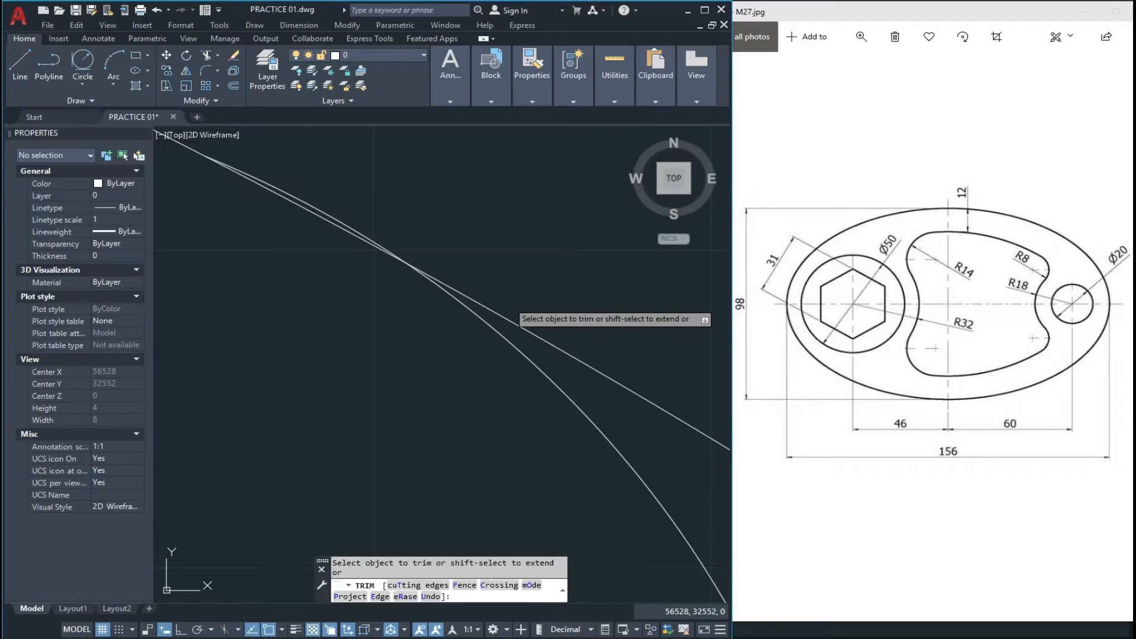
scroll(461, 297, down, 8)
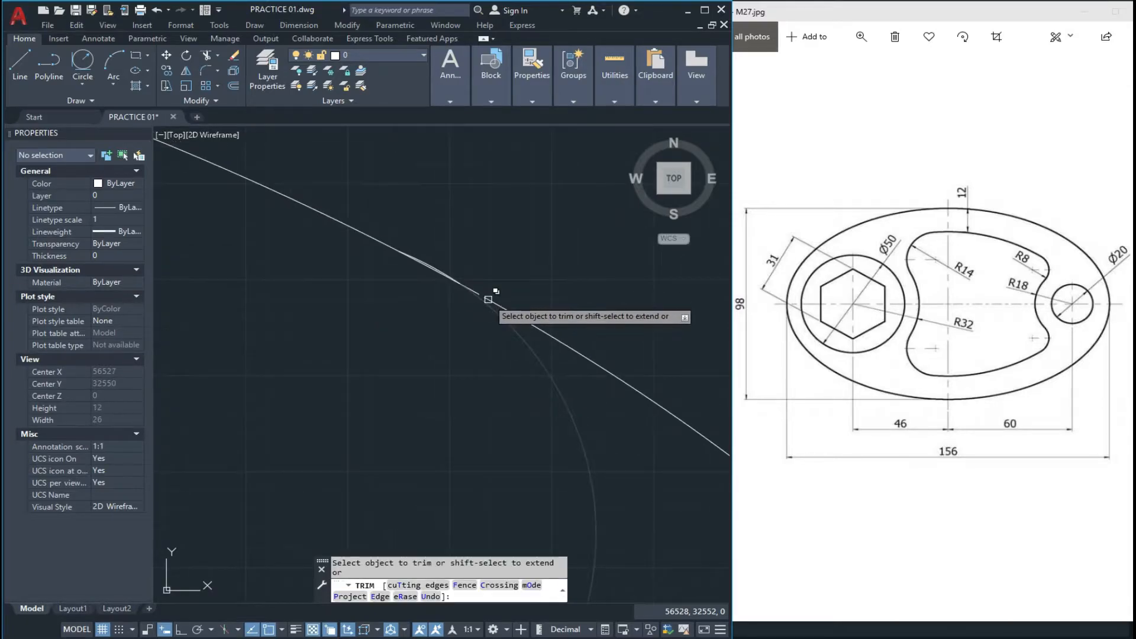
key(Escape)
- Erase the leftover piece of the inner ellipse beyond the radius 8 arc
click(520, 329)
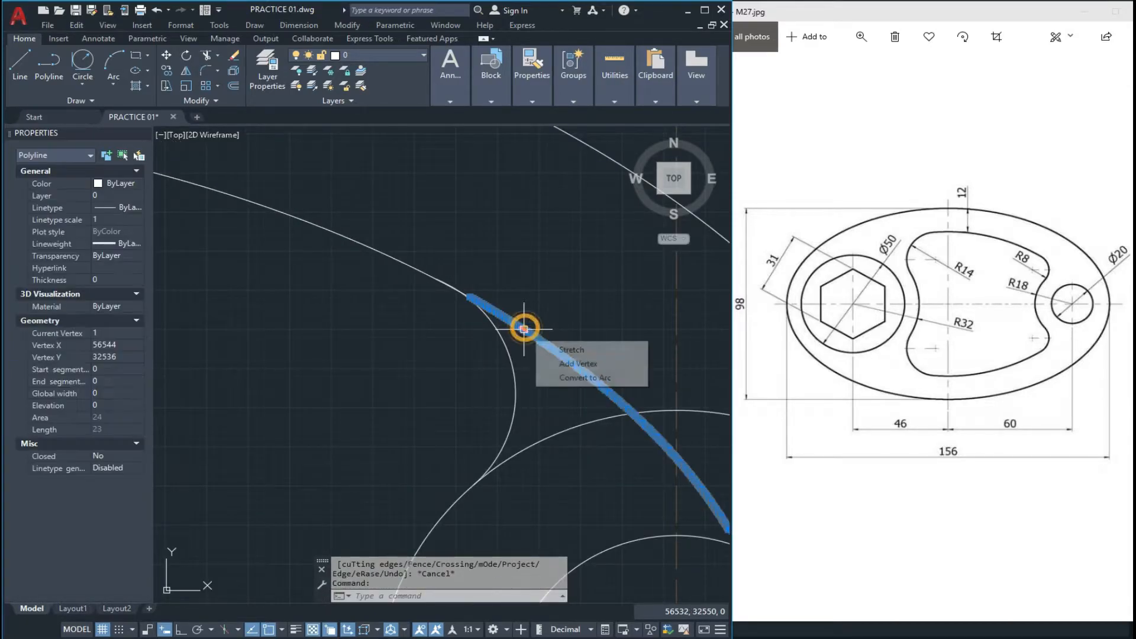
text(e)
key(Return)
scroll(526, 268, down, 2)
scroll(515, 271, up, 8)
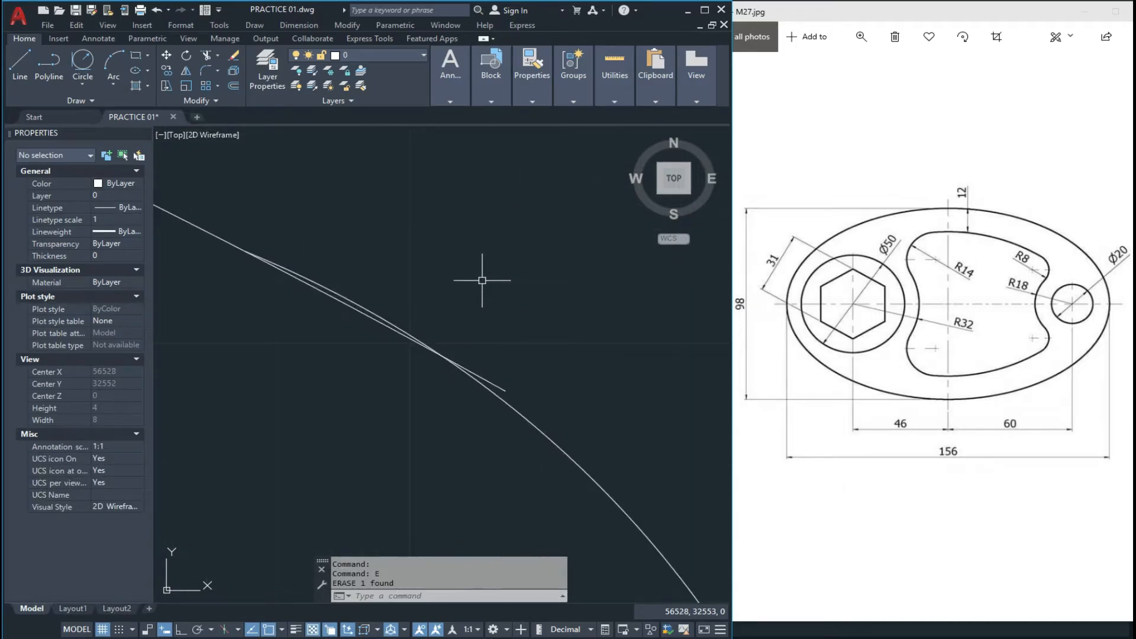
- Trim the overlapping slivers where the radius 8 arc meets the inner ellipse
key(Escape)
scroll(481, 325, down, 1)
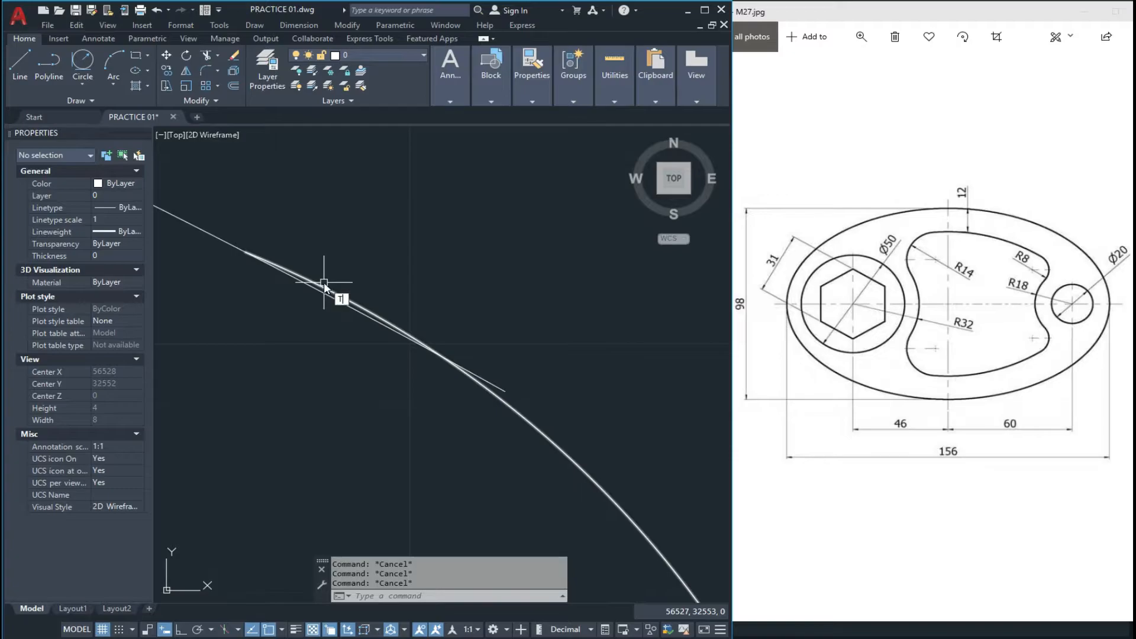
key(Return)
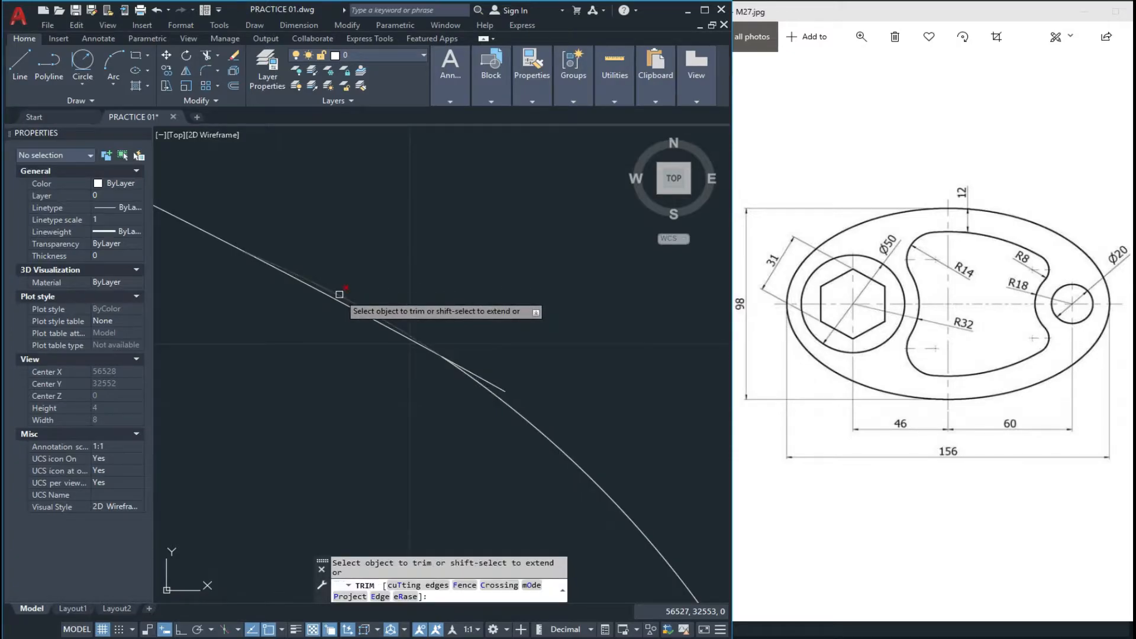
click(339, 293)
scroll(483, 349, up, 4)
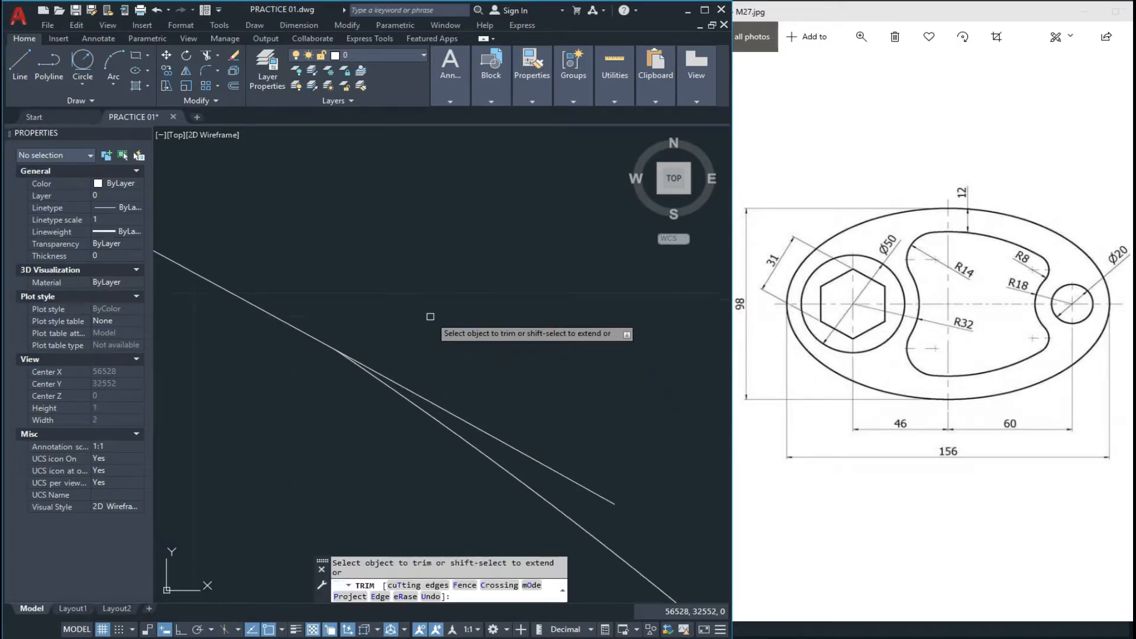
click(370, 365)
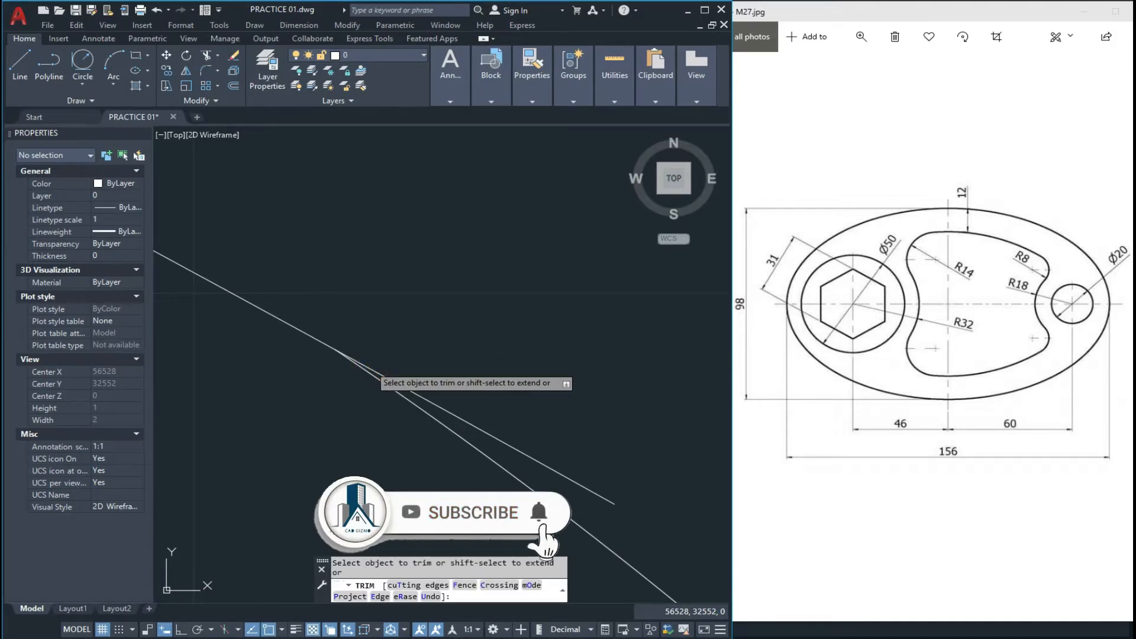
click(369, 365)
key(Escape)
key(Escape)
key(Escape)
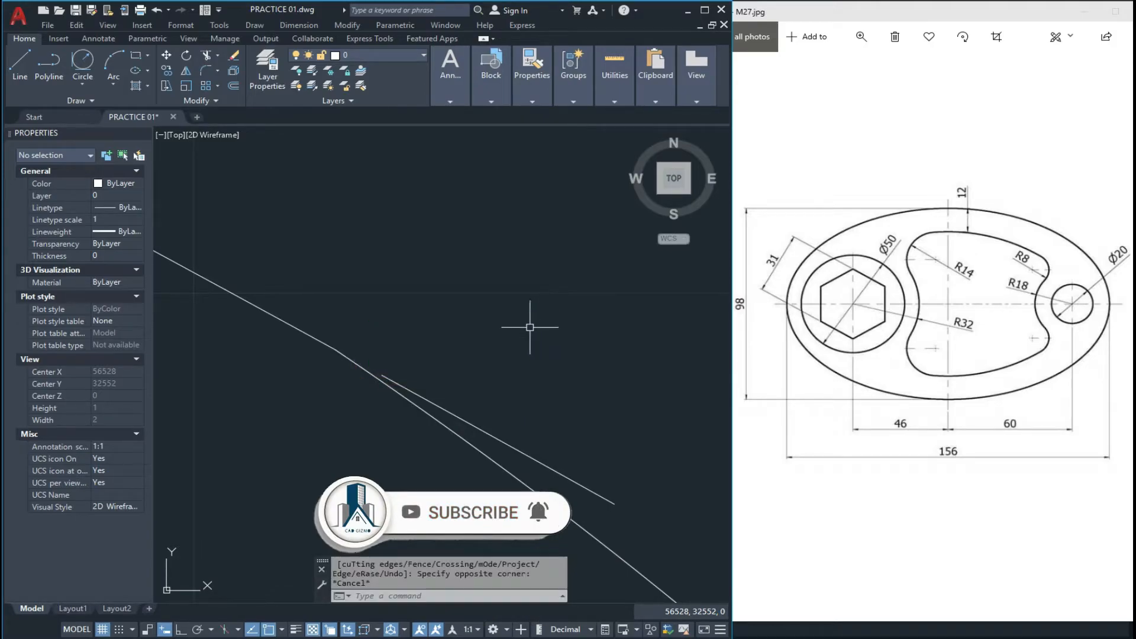
- Erase the short leftover line segment beside the upper end of the radius 8 arc
click(537, 450)
text(e)
key(Return)
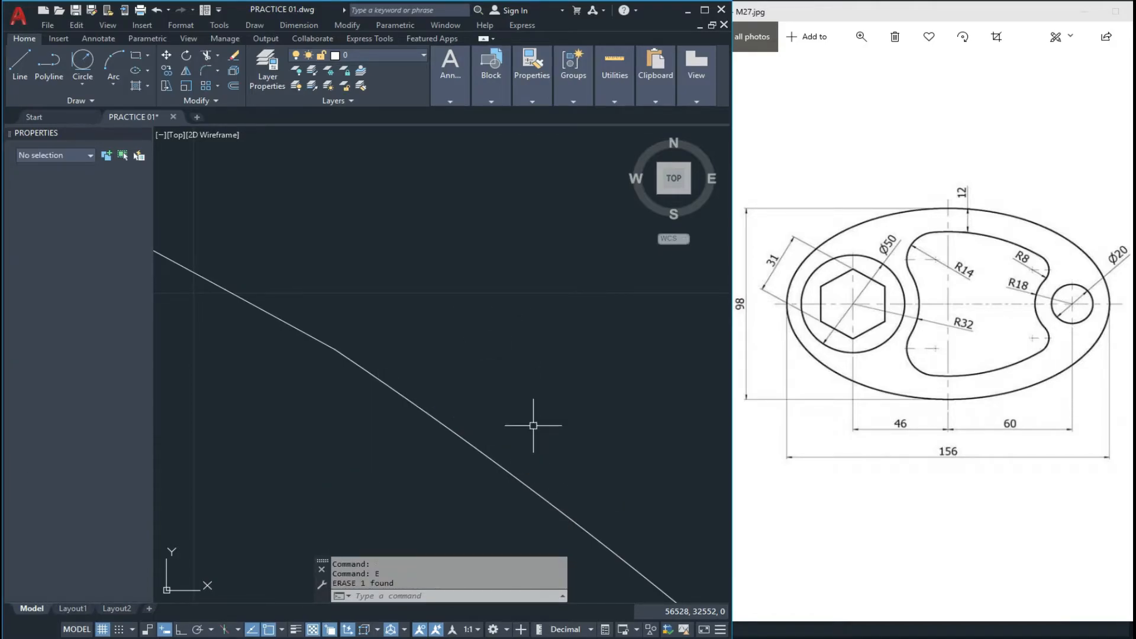
scroll(583, 337, down, 5)
scroll(515, 376, down, 3)
scroll(513, 423, down, 3)
scroll(500, 416, up, 3)
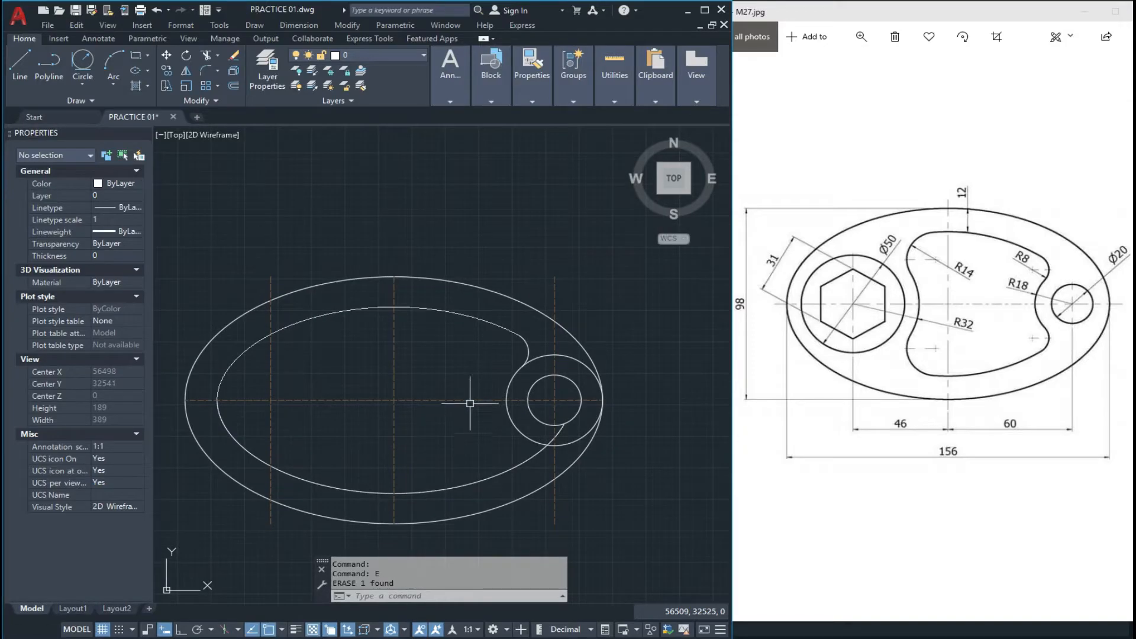
- Erase the lower half of the inner ellipse, keeping the upper half with its radius 8 arc
key(Escape)
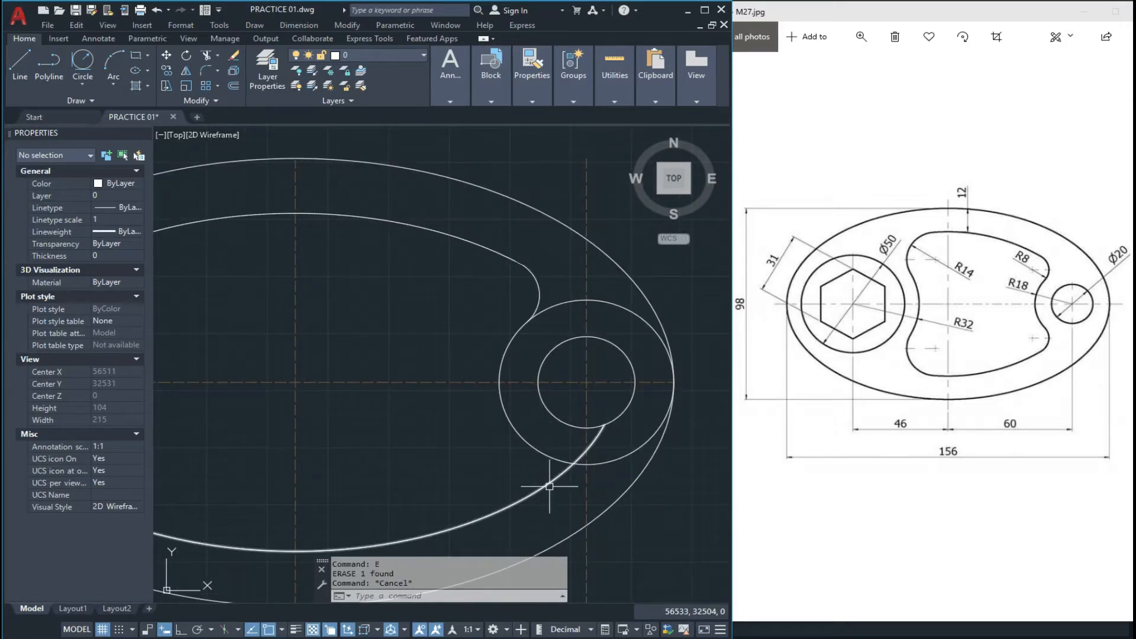
scroll(504, 393, down, 3)
scroll(525, 311, up, 2)
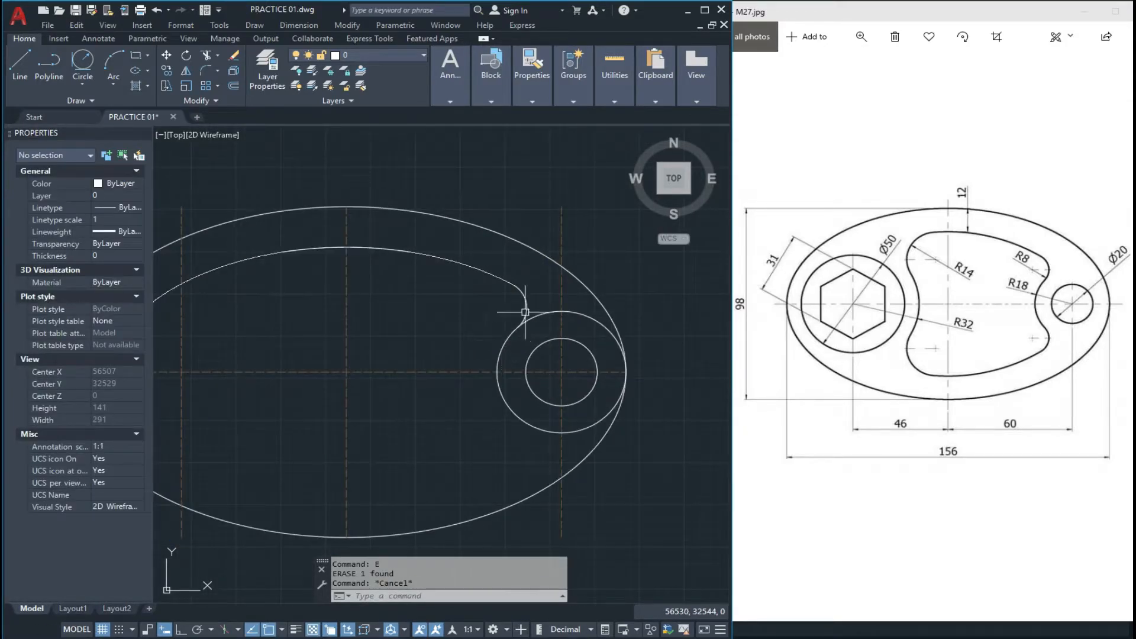
- Mirror the upper inner ellipse curve and its radius 8 arc about the horizontal centre line, keeping the originals
click(530, 287)
click(482, 307)
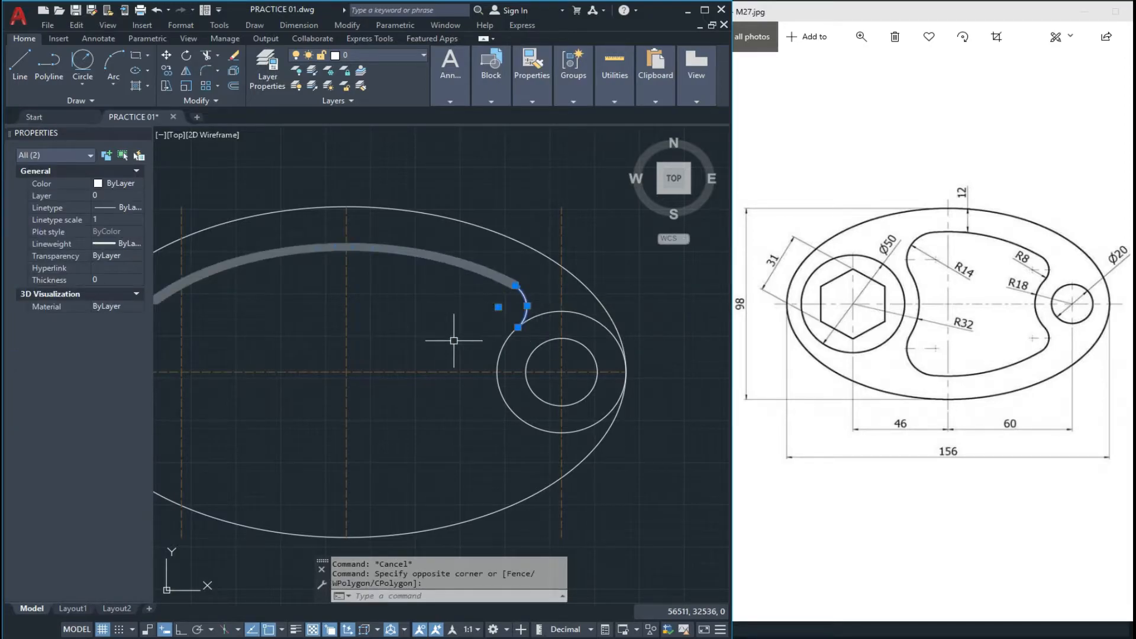
text(I)
key(Return)
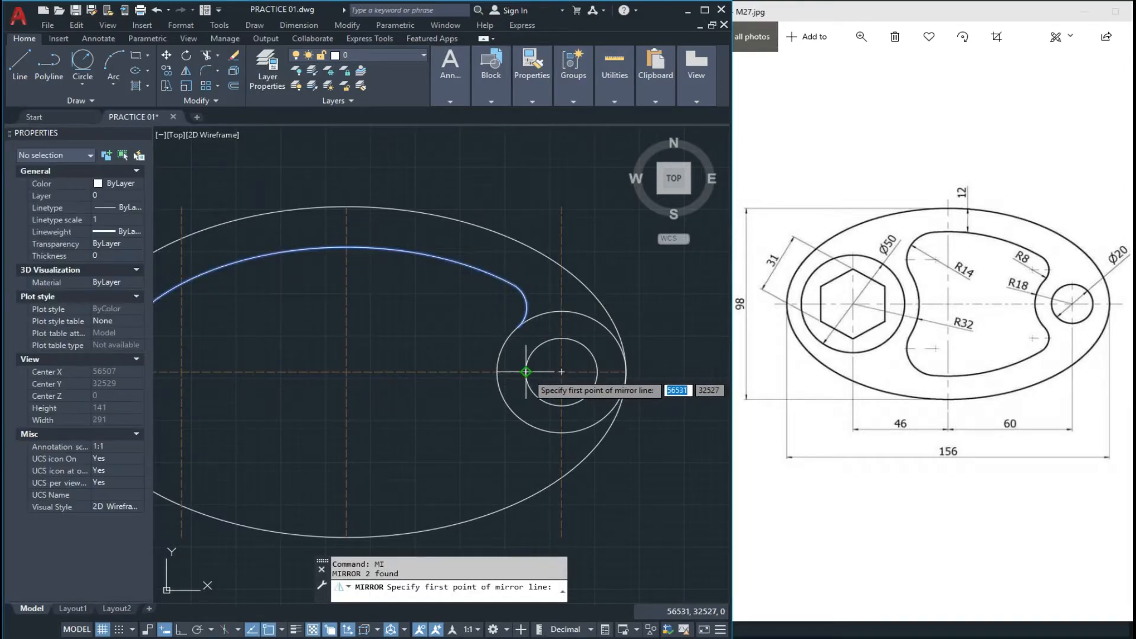
click(526, 372)
click(597, 372)
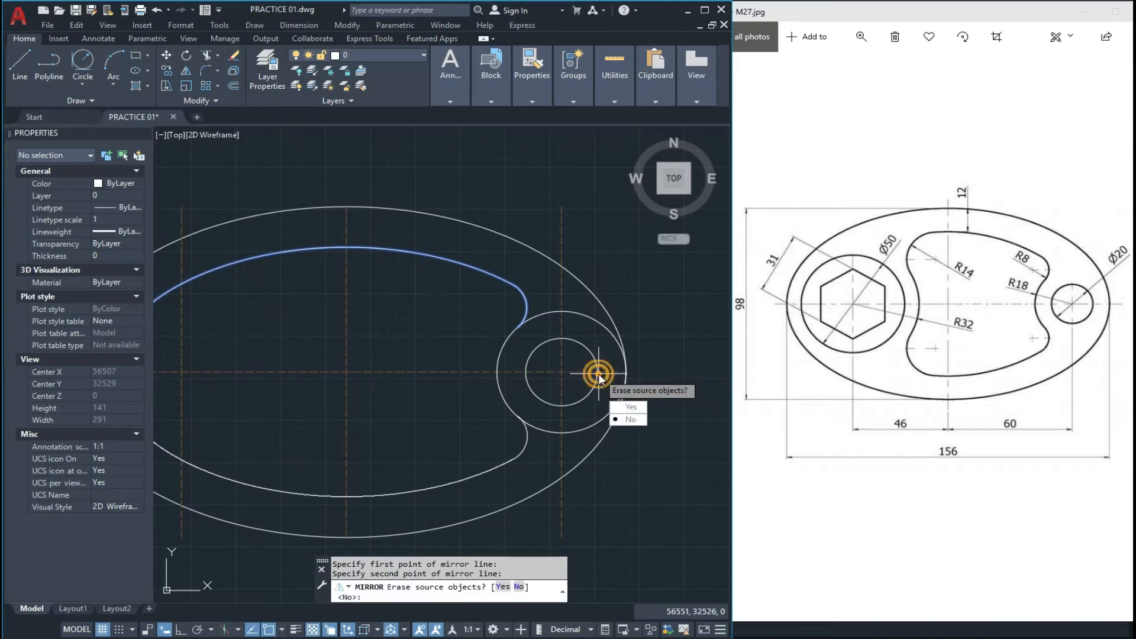
key(Escape)
key(Escape)
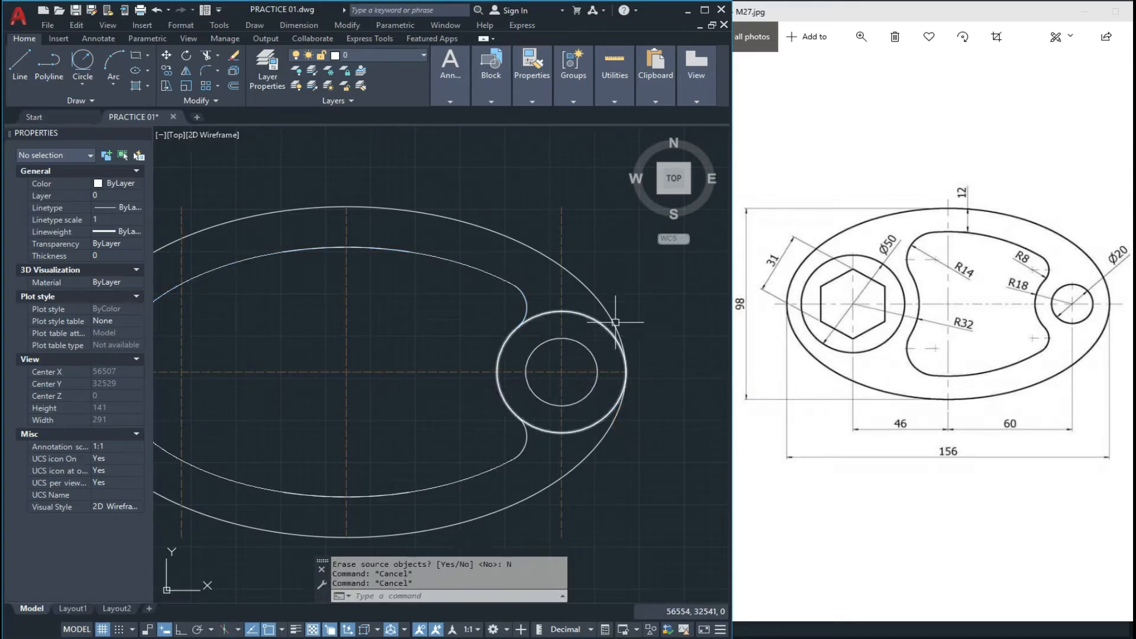
- Trim the radius 18 circle to the arc between the two radius 8 arcs and erase its leftover outer piece
scroll(586, 361, down, 5)
scroll(616, 328, up, 3)
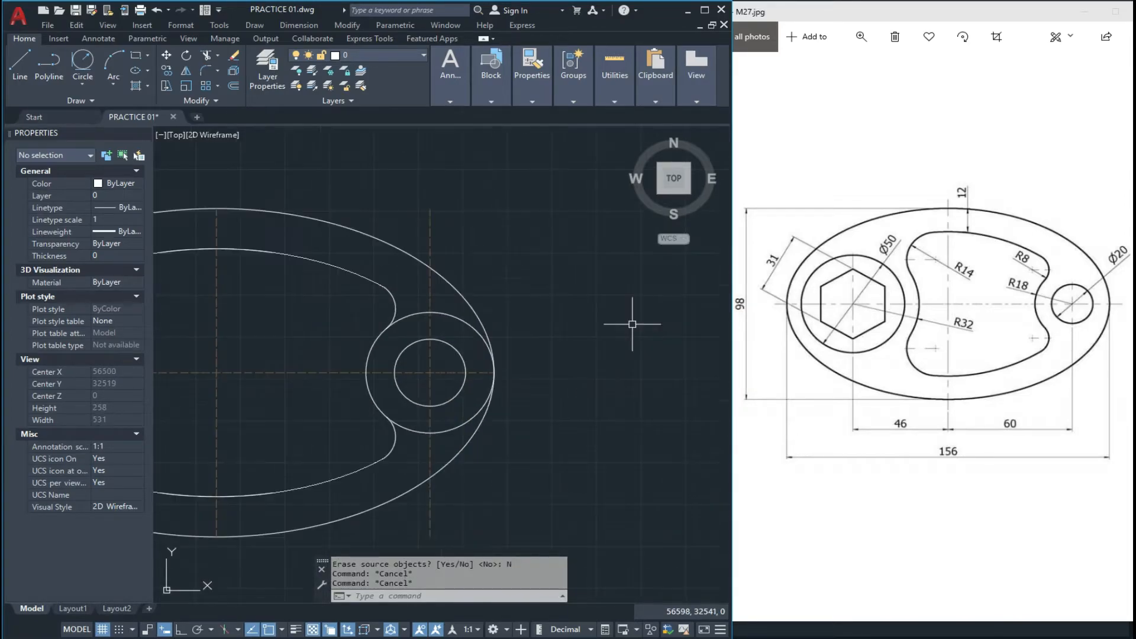
key(Return)
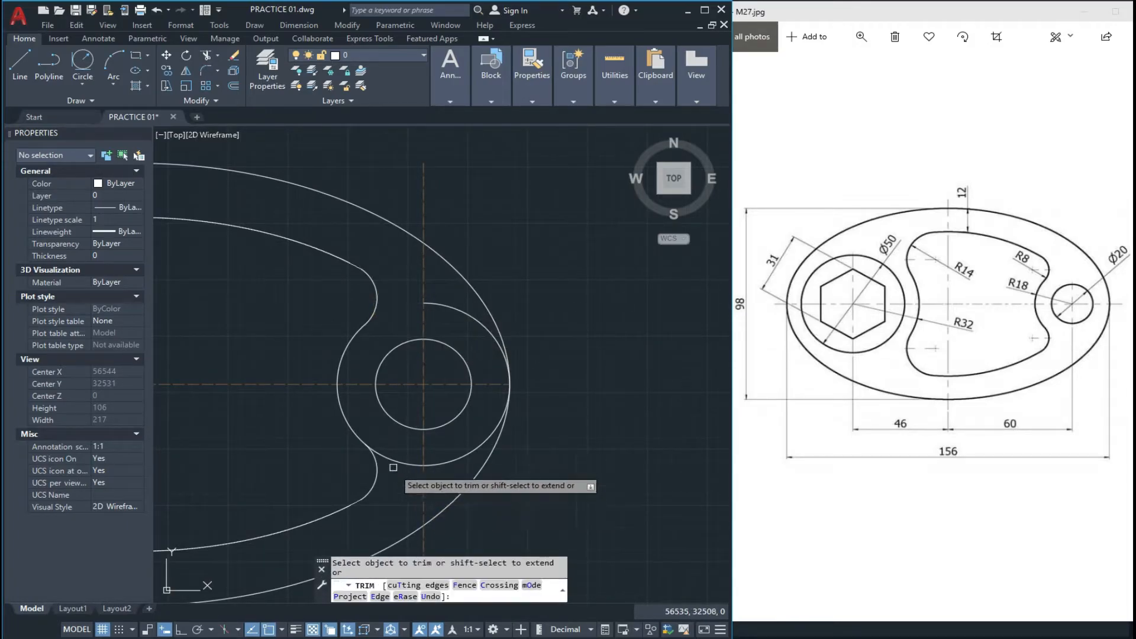
key(Escape)
click(442, 465)
text(E)
key(Return)
scroll(593, 428, down, 3)
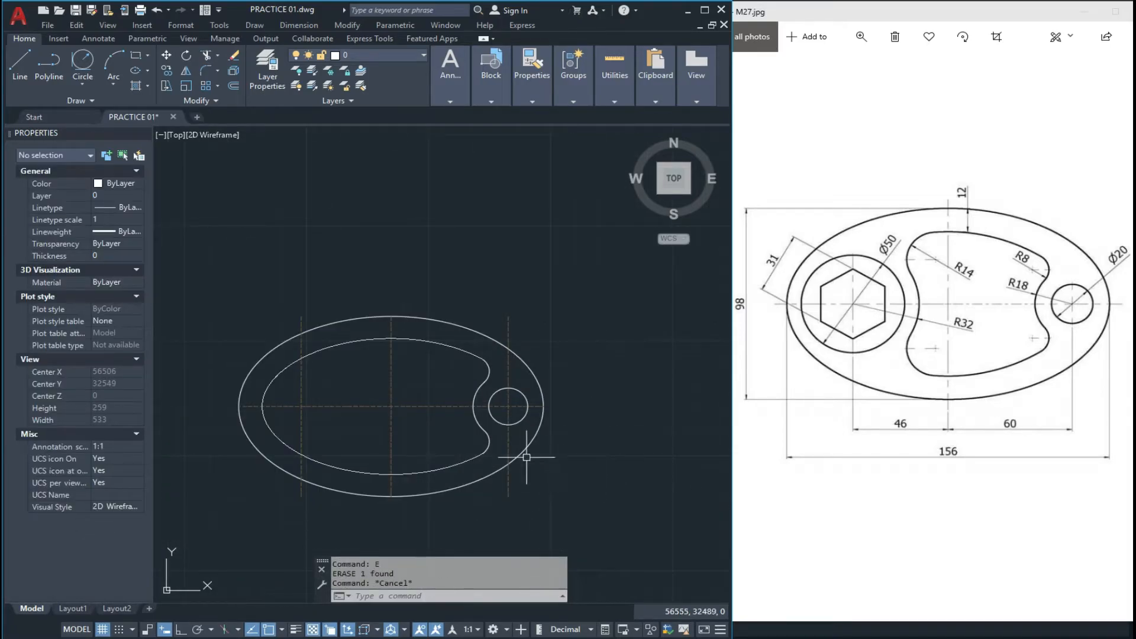
- Draw a 50 diameter circle centred where the left vertical centre line crosses the horizontal centre line
scroll(411, 426, up, 2)
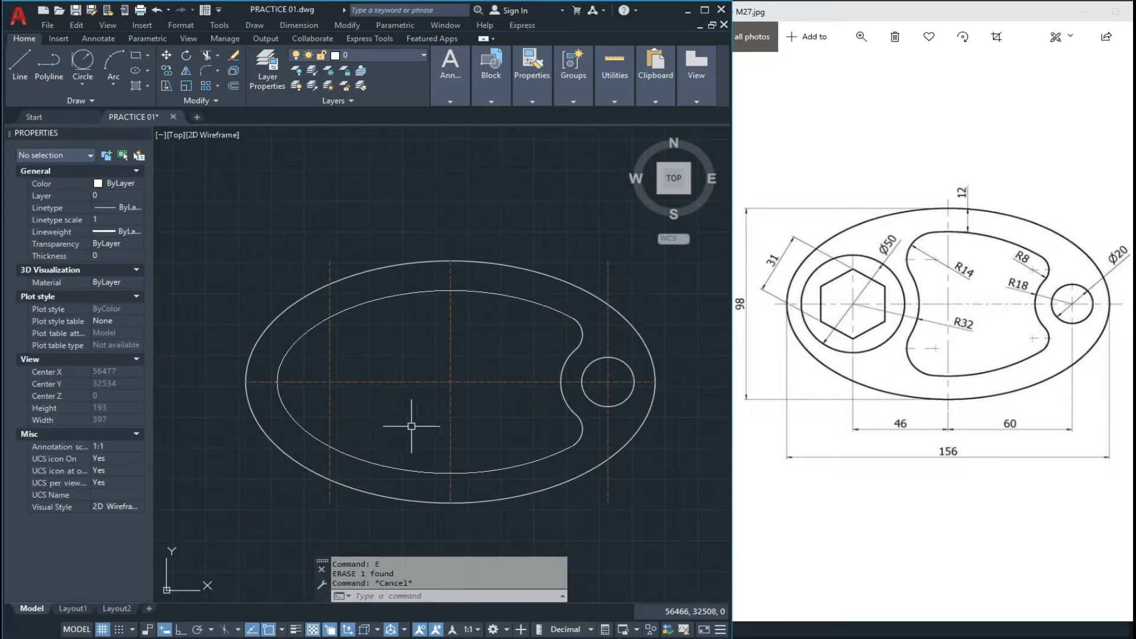
middle_drag(387, 420, 421, 428)
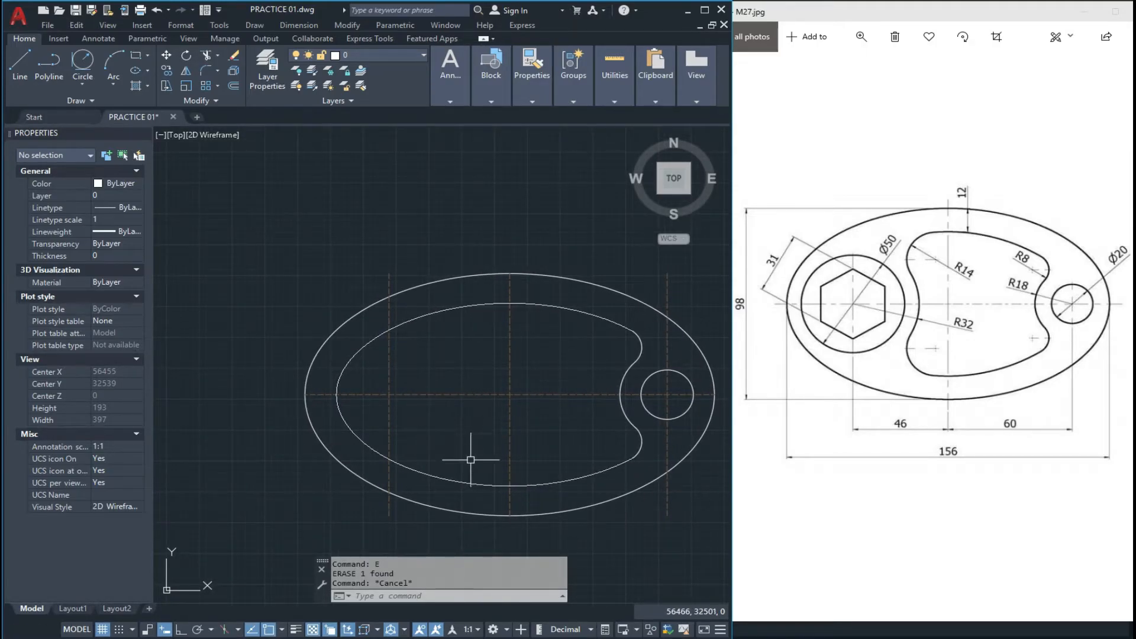
scroll(377, 392, up, 2)
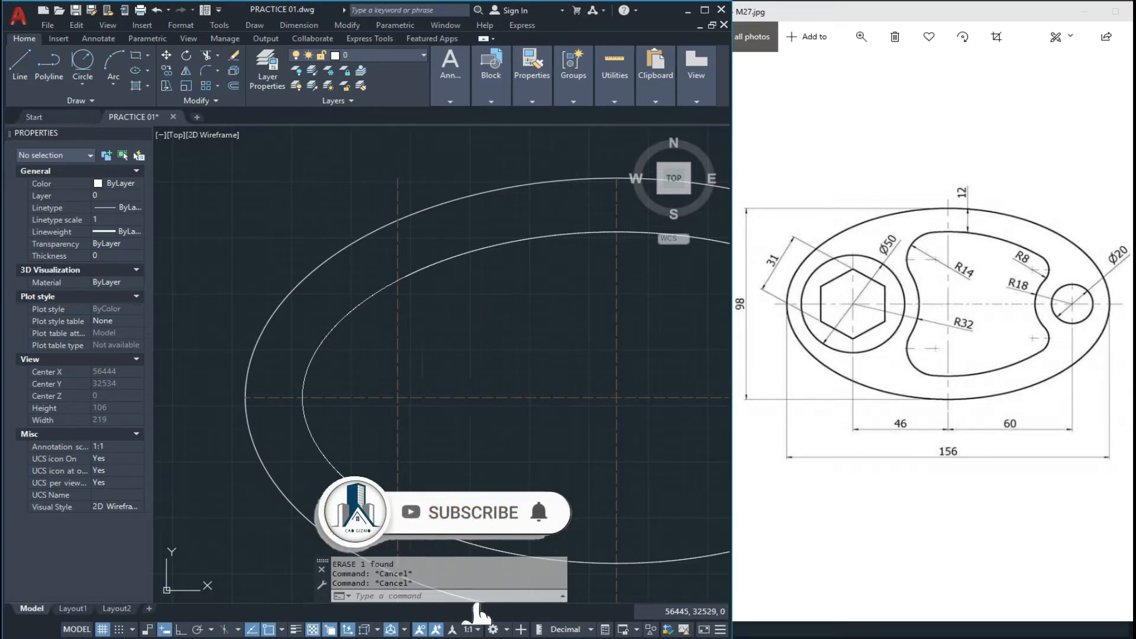
text(c)
key(Return)
click(398, 397)
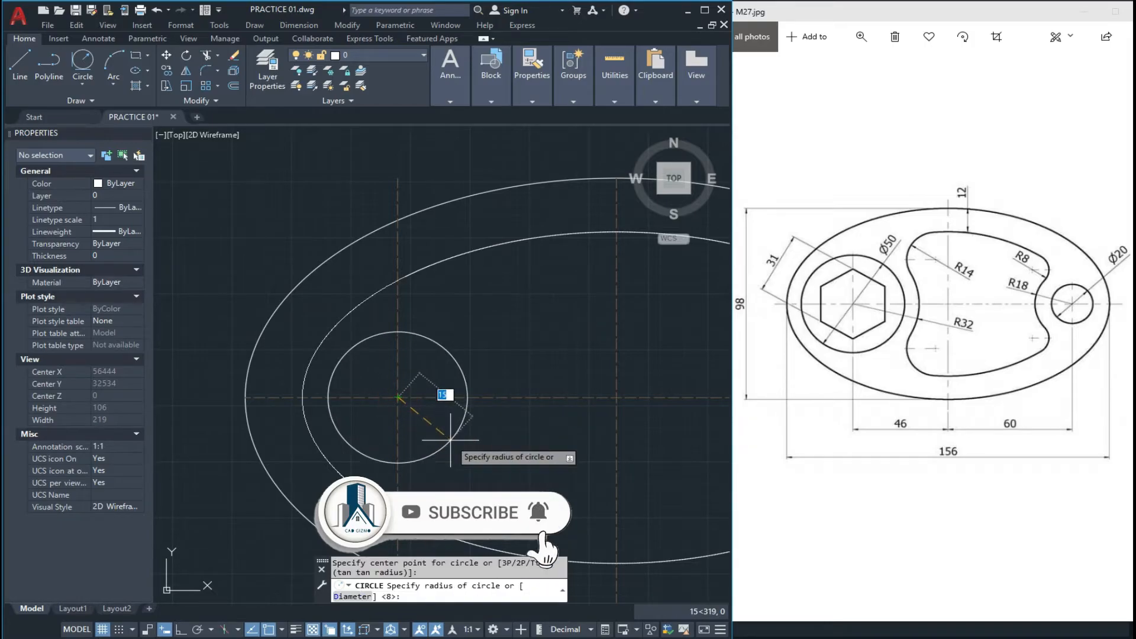
text(d)
key(Return)
text(50)
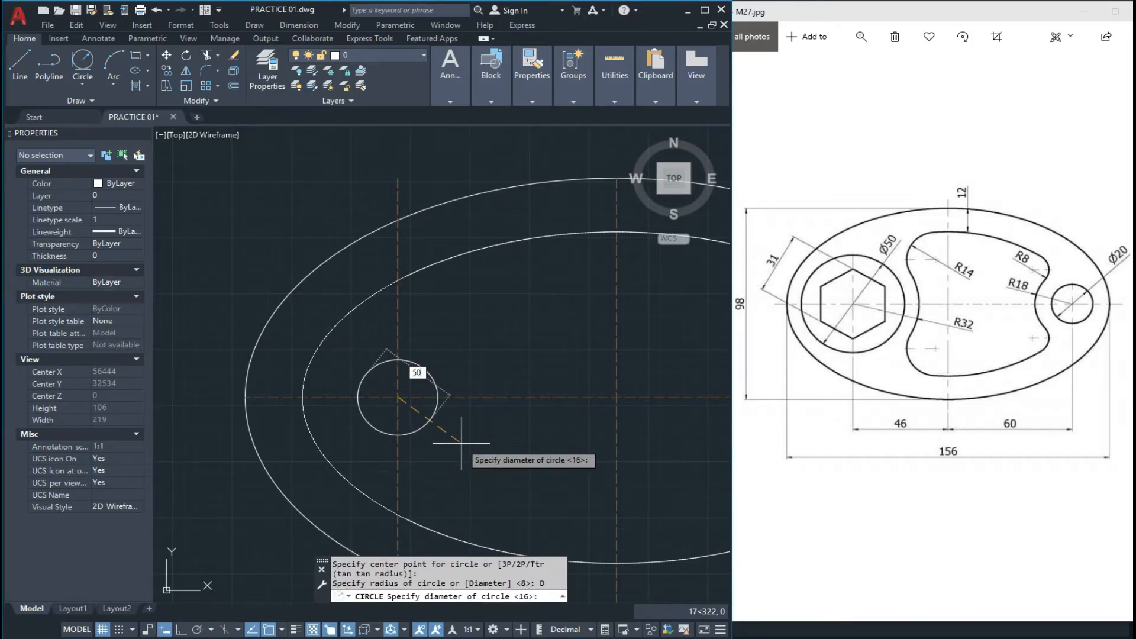
key(Return)
key(Escape)
key(Escape)
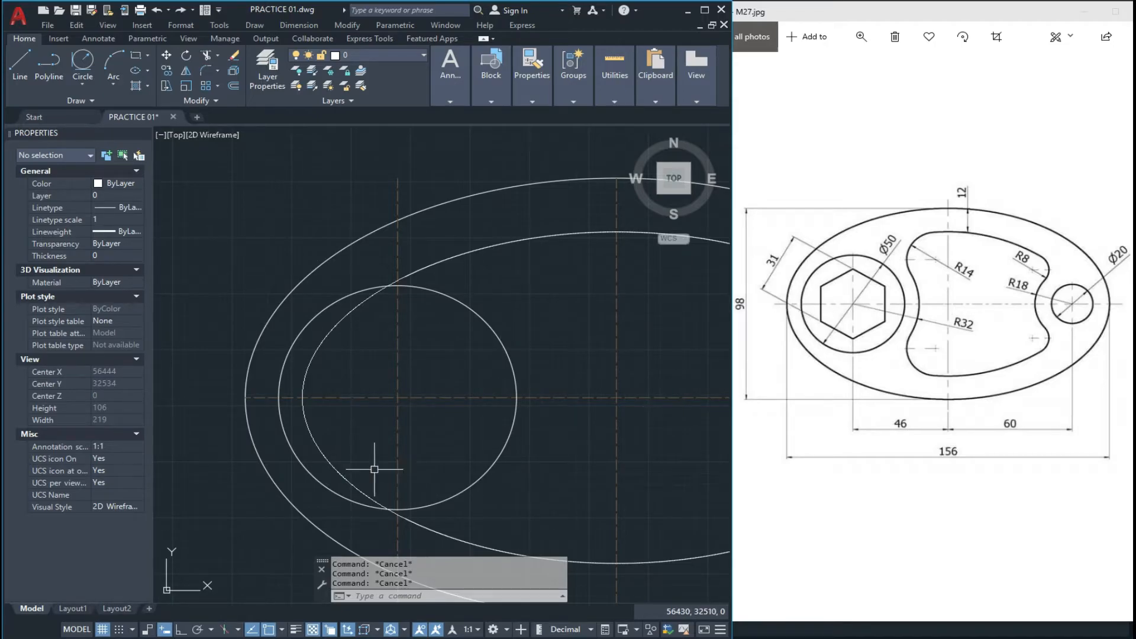
- Draw a six-sided polygon at the centre of the 50 diameter circle, inscribed in a circle of radius 15.5
text(PO)
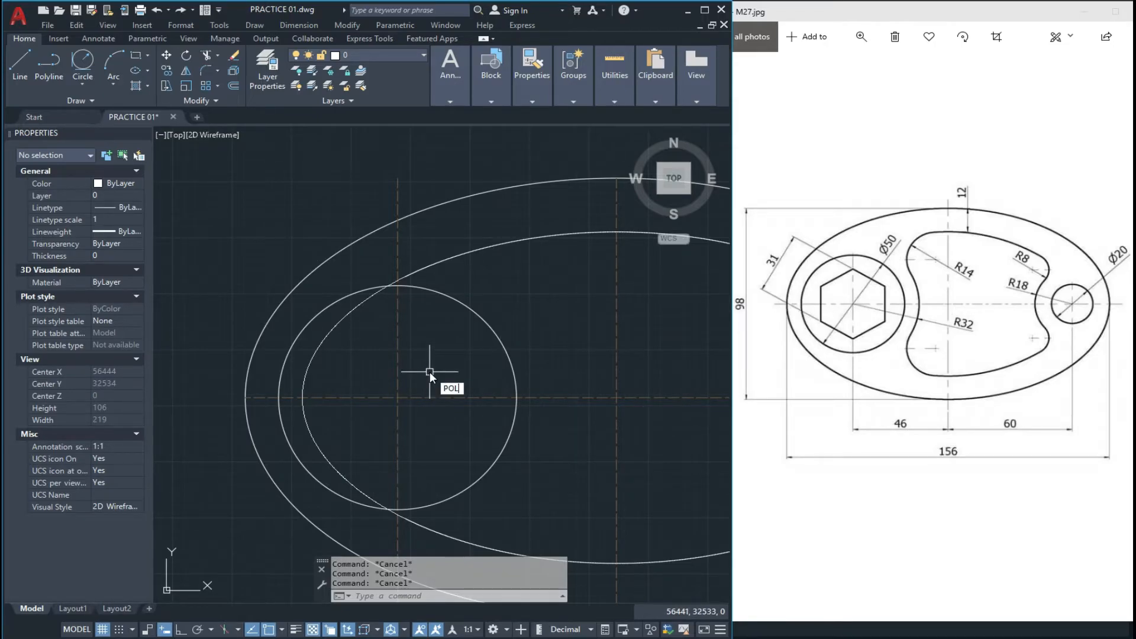
text(L)
key(Return)
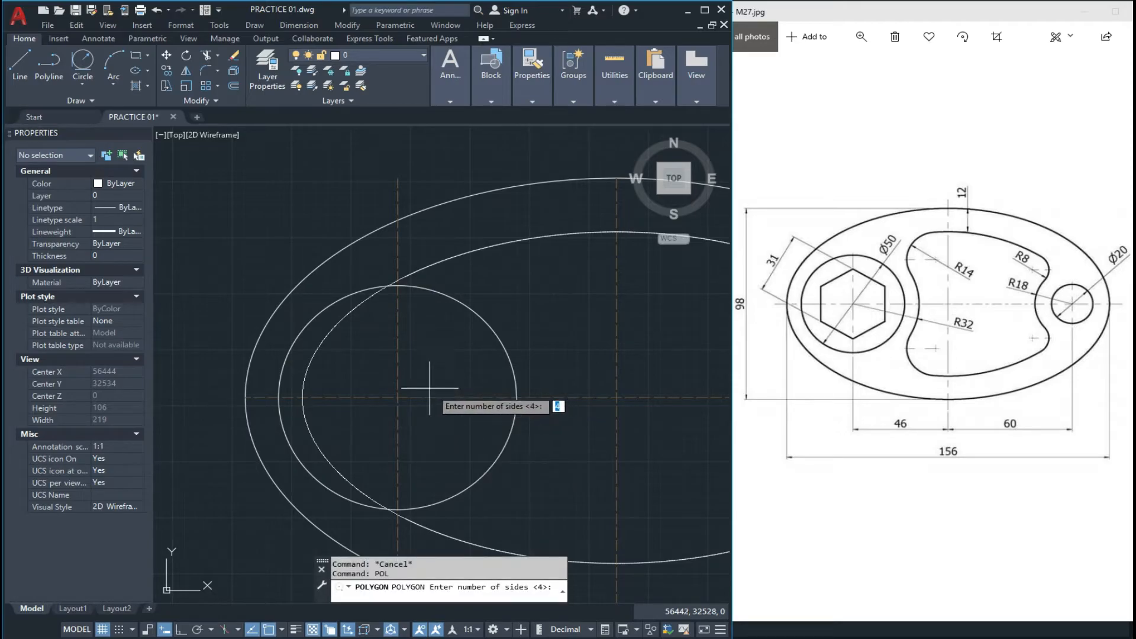
key(Return)
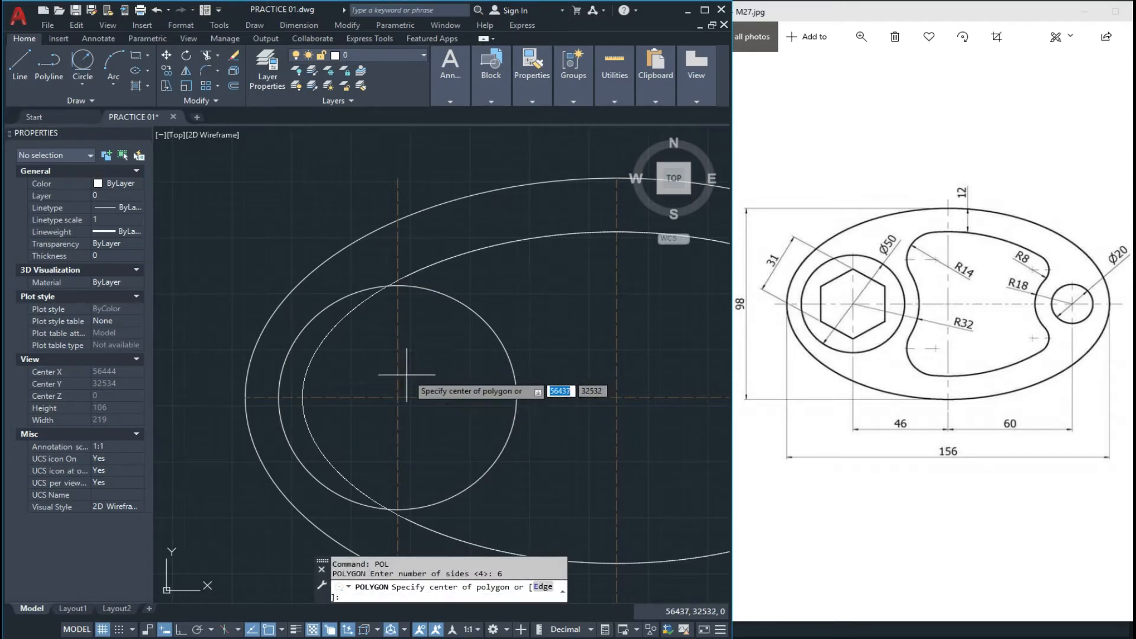
click(398, 401)
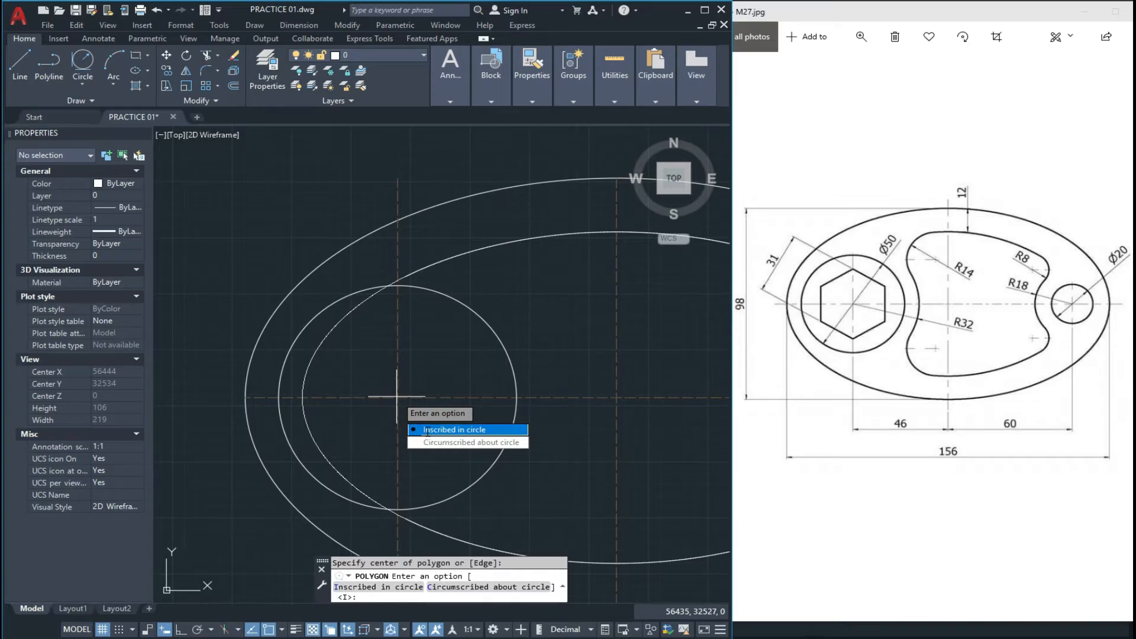
click(427, 431)
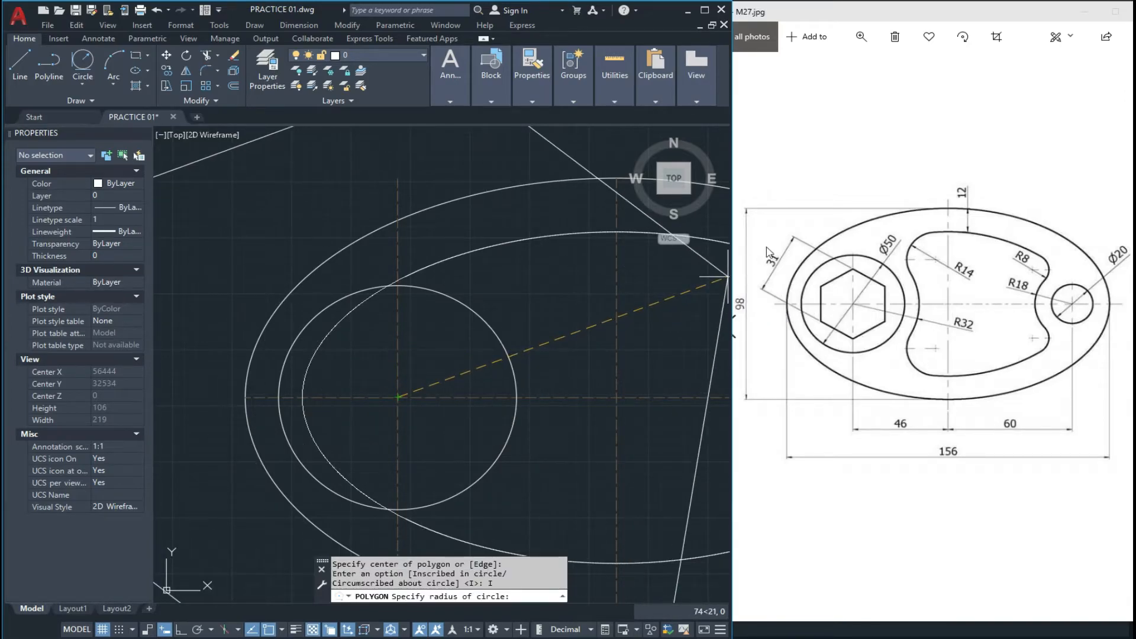
text(15.5)
key(Return)
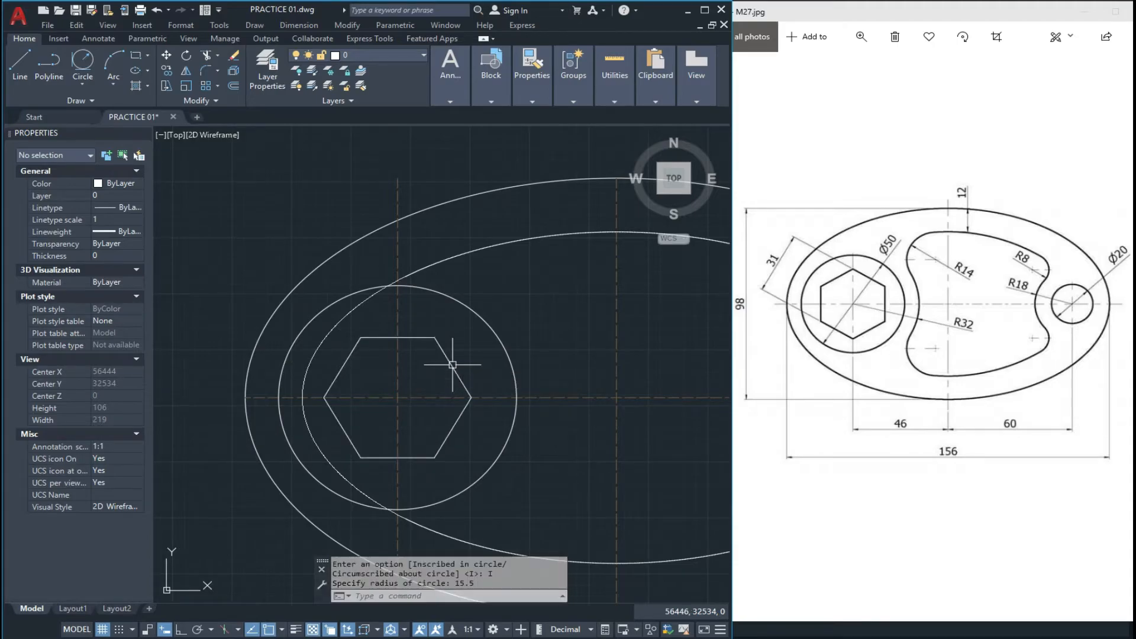
key(Escape)
key(Escape)
- Rotate the hexagon 90 degrees about its centre so that its corners point up and down
scroll(413, 355, up, 3)
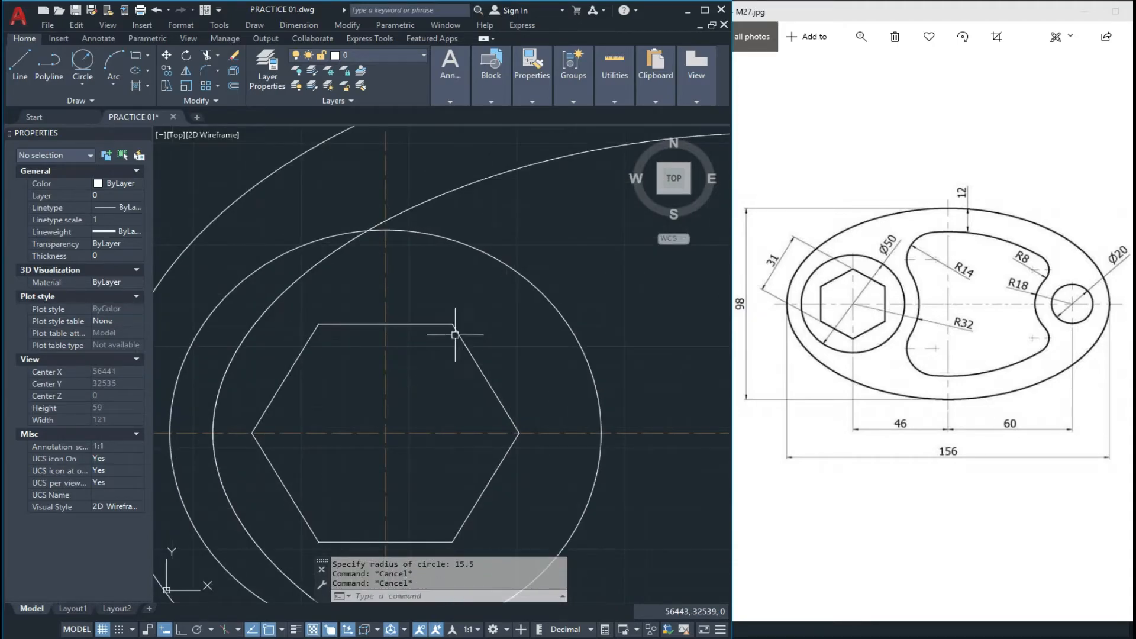
click(469, 318)
click(445, 345)
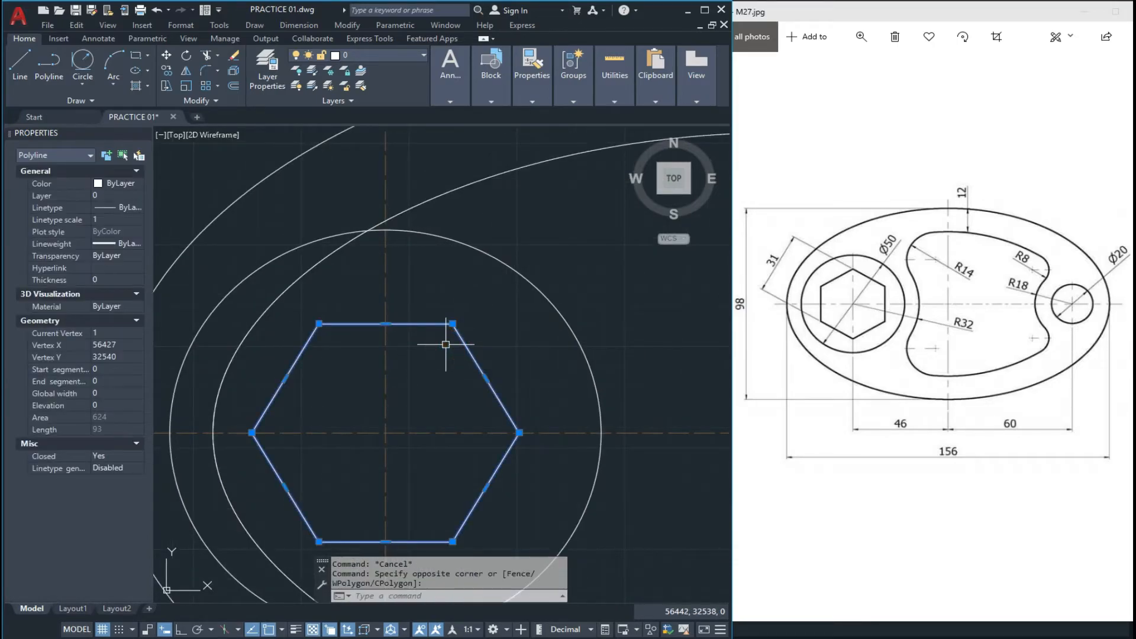
text(RO)
key(Return)
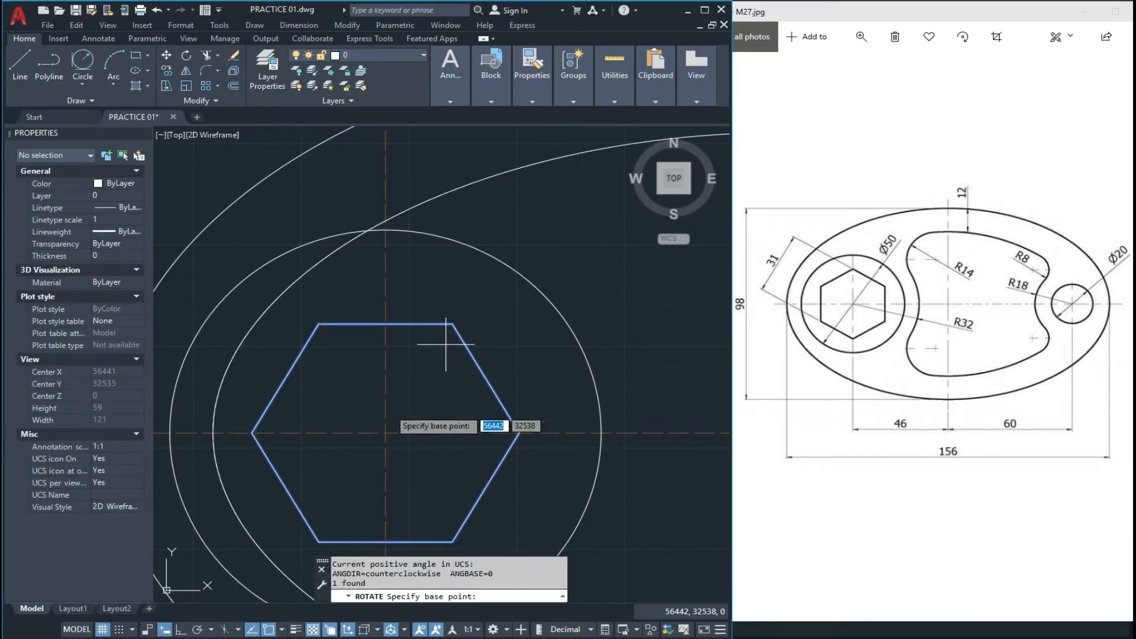
click(387, 432)
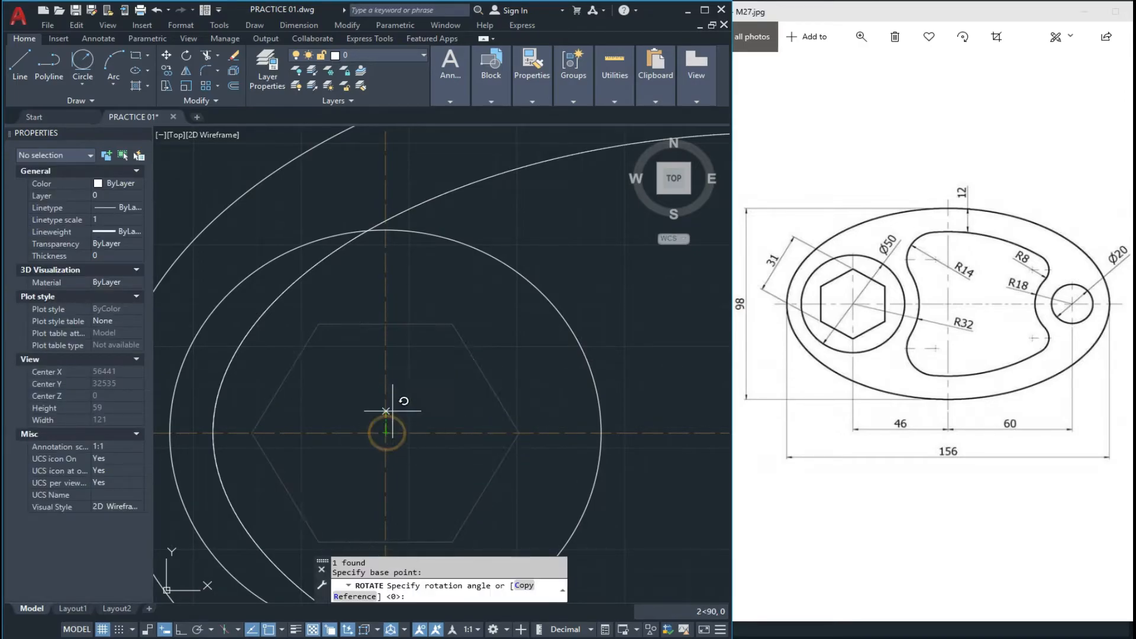
click(386, 308)
key(Escape)
- Draw a radius 32 circle concentric with the 50 diameter circle around the hexagon
scroll(418, 319, down, 2)
scroll(451, 382, down, 1)
scroll(433, 432, up, 1)
key(Escape)
scroll(350, 389, down, 2)
scroll(430, 352, up, 1)
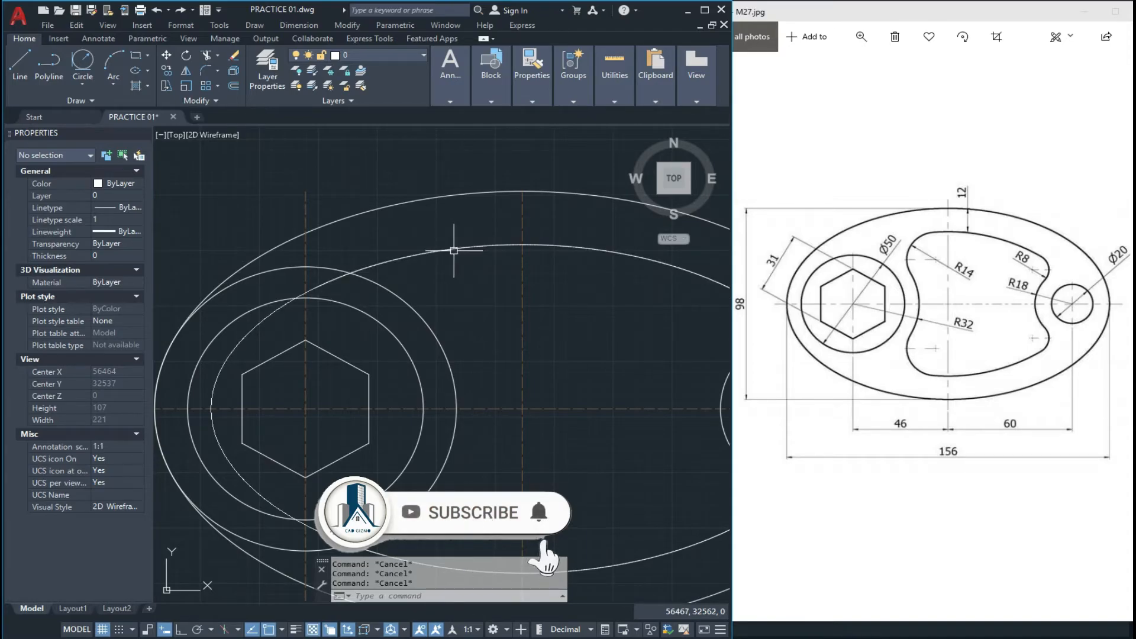
- Draw a radius 14 circle tangent to the radius 32 circle and the upper inner ellipse curve
click(82, 61)
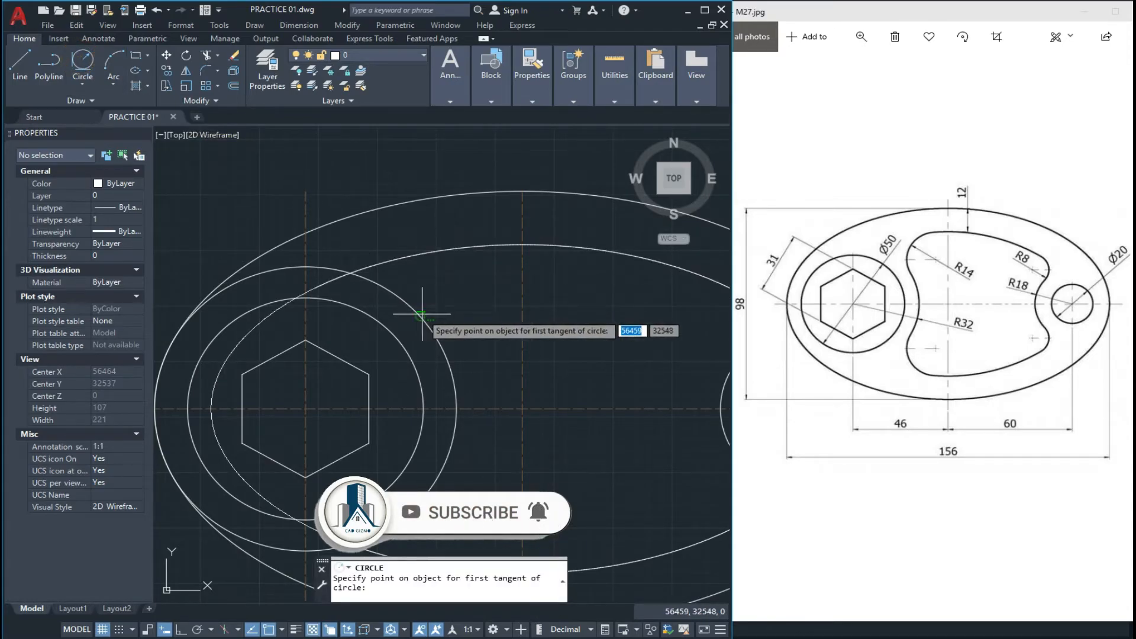
click(422, 314)
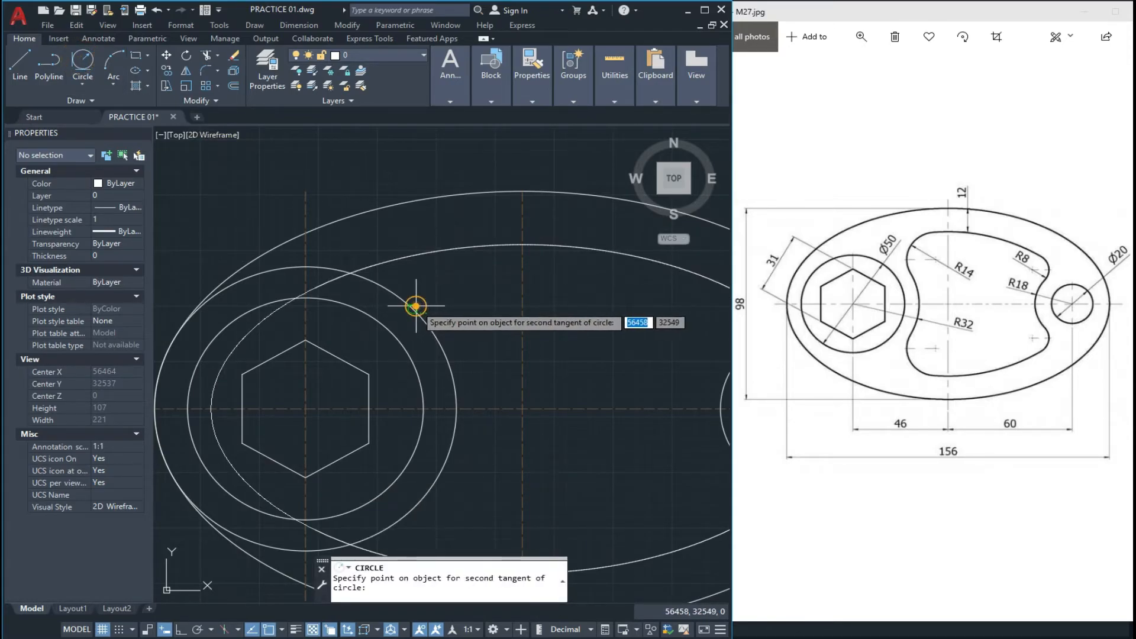
click(434, 251)
text(14)
key(Return)
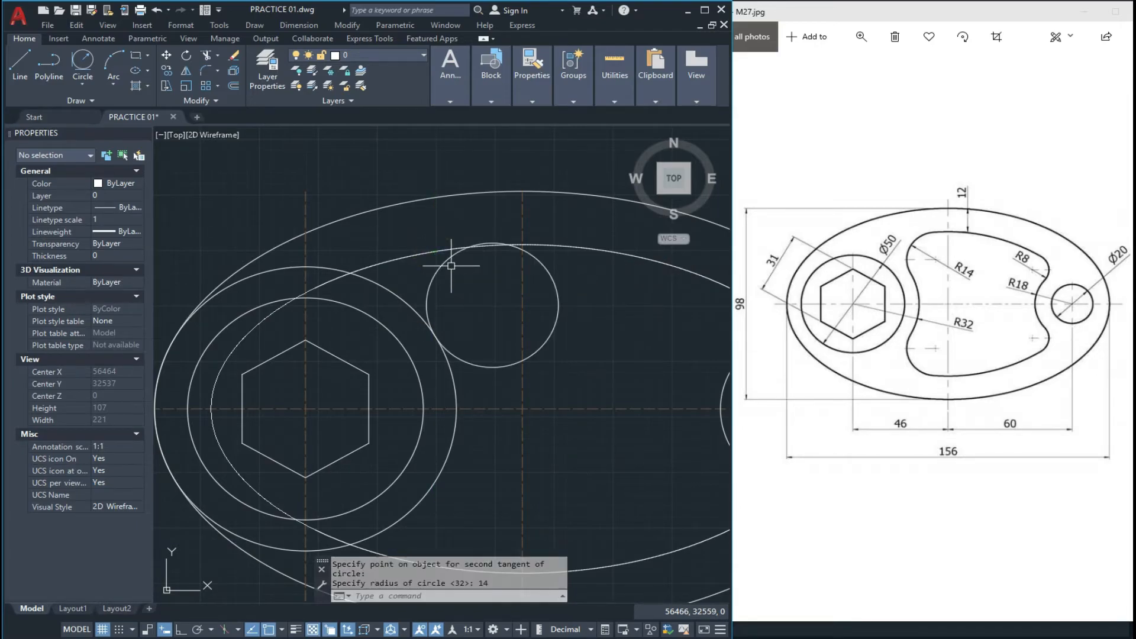
scroll(505, 252, up, 3)
key(Escape)
key(Escape)
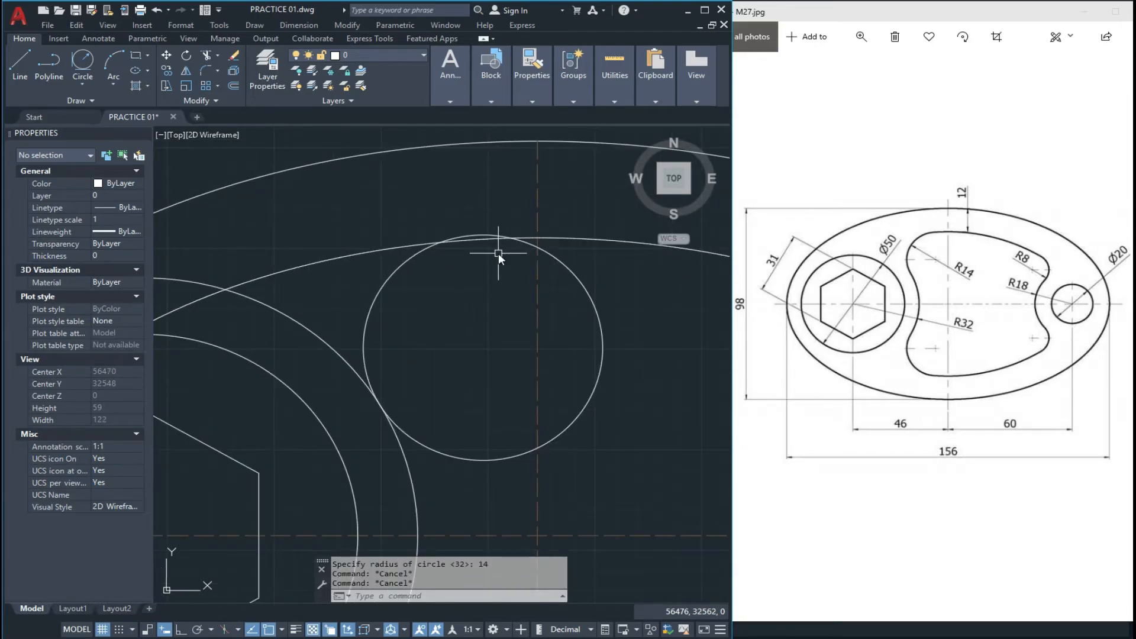
- Trim the upper inner ellipse curve where it meets the left side of the radius 14 circle
text(tr)
key(Return)
key(Return)
scroll(441, 235, up, 8)
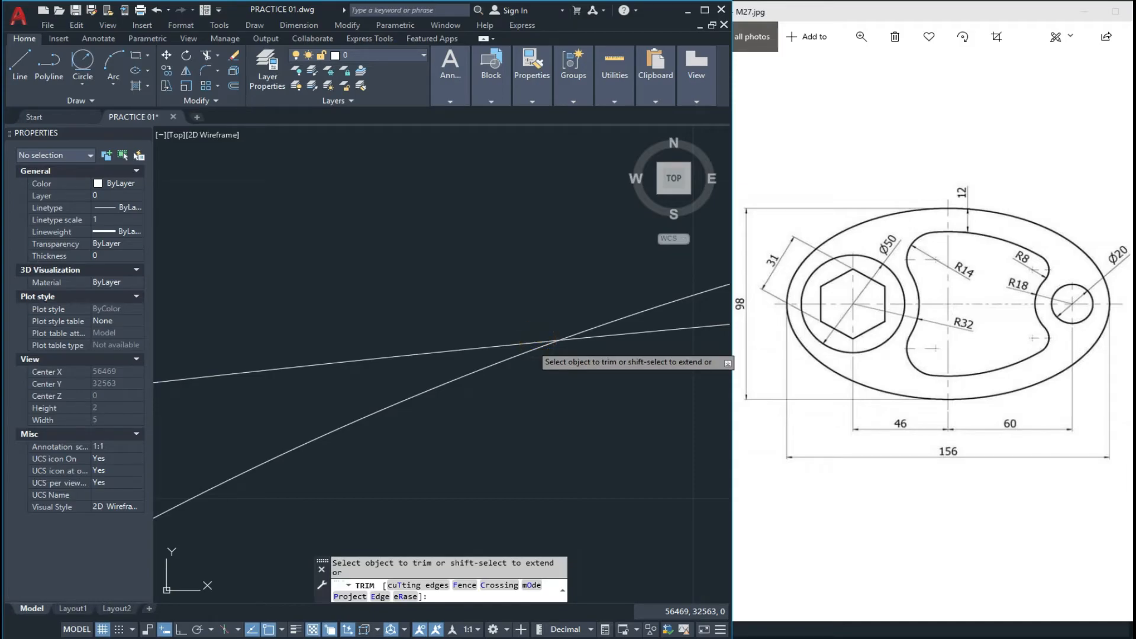
scroll(502, 285, down, 4)
key(Escape)
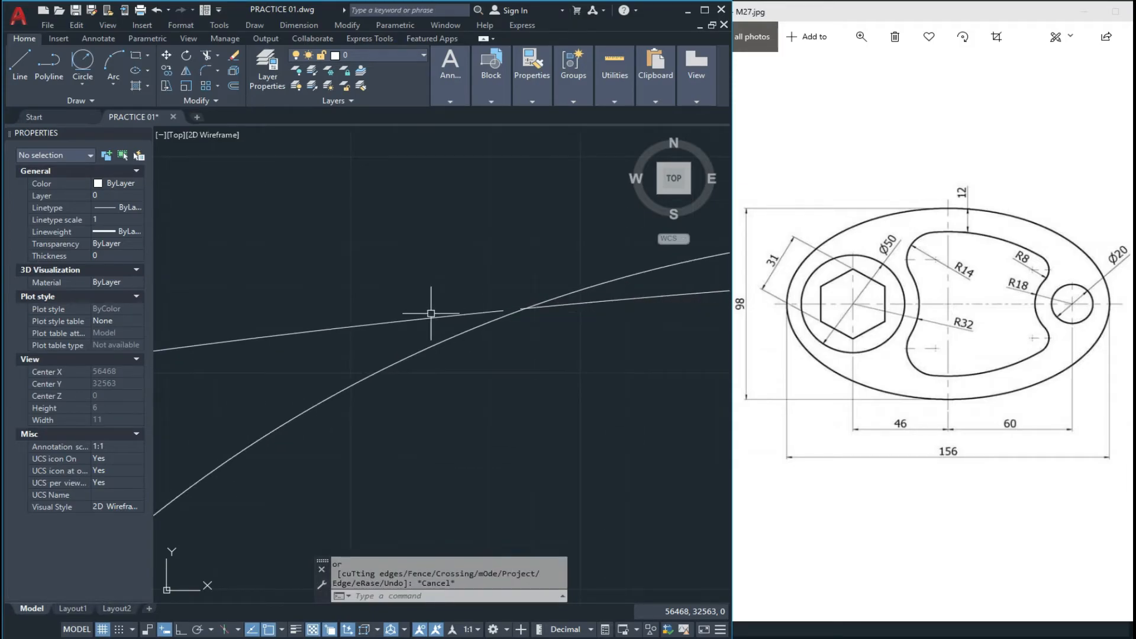
- Erase the leftover part of the inner ellipse to the left of the radius 14 circle
click(430, 318)
text(e)
key(Return)
key(Escape)
- Trim the underside of the radius 14 circle between its tangency with the radius 32 circle and the vertical centre line
scroll(441, 251, down, 5)
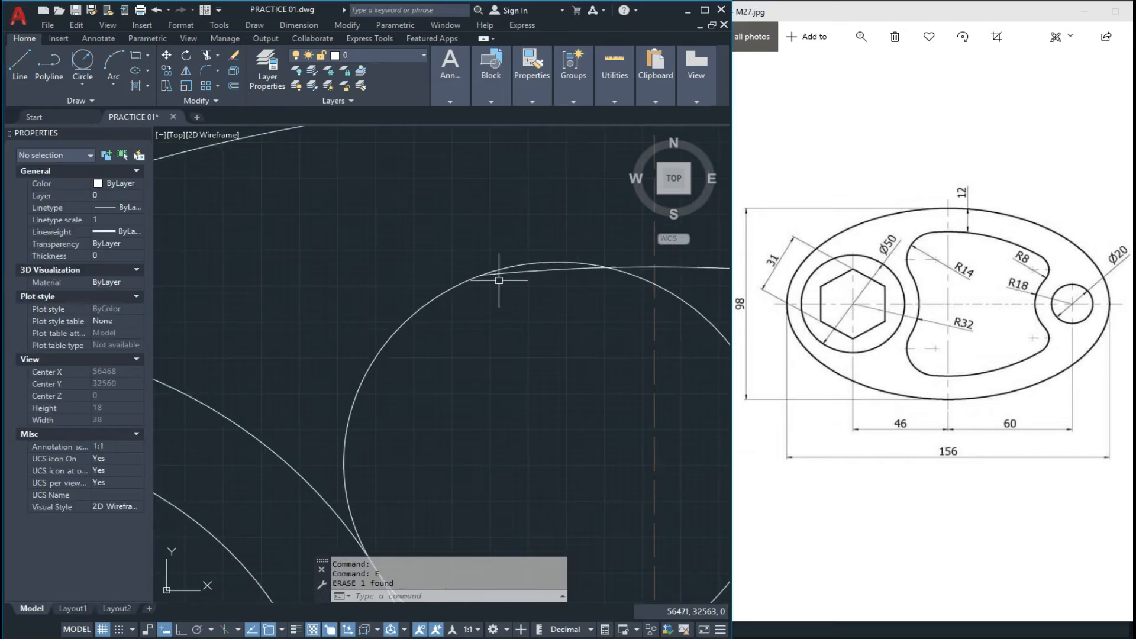
key(Return)
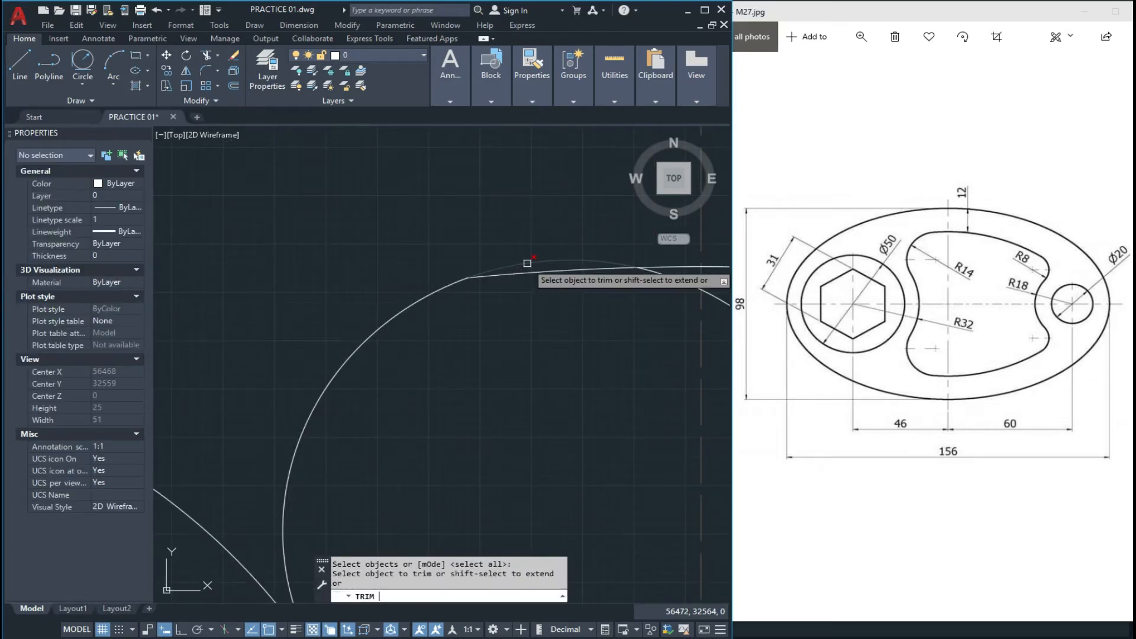
scroll(525, 263, down, 4)
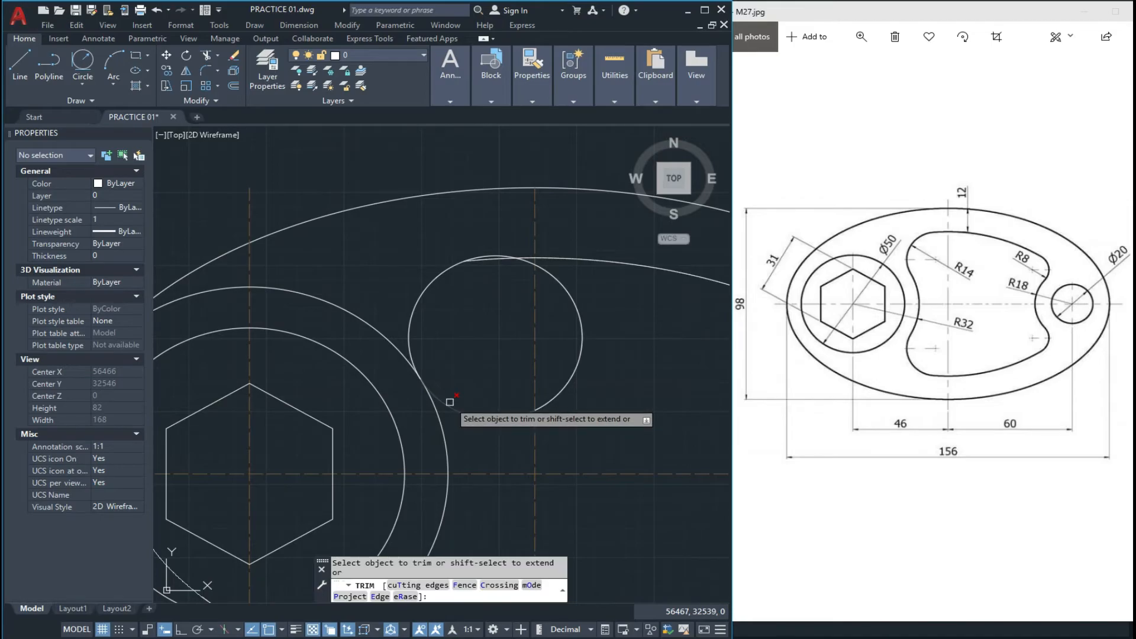
key(Escape)
click(576, 312)
key(Escape)
key(Escape)
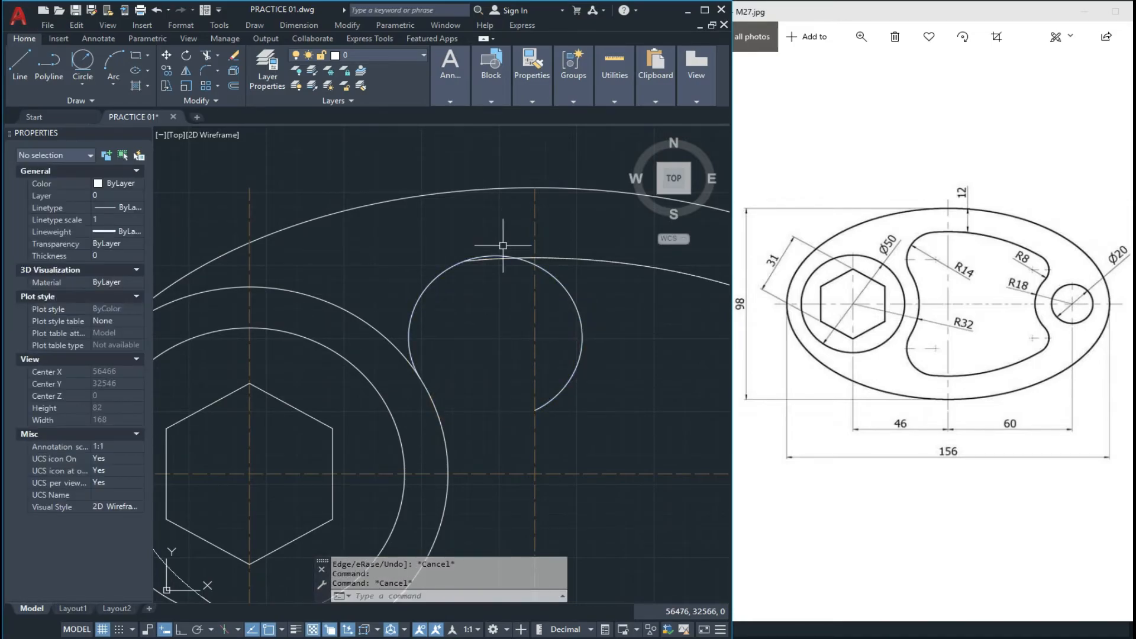
- Trim the top cap of the radius 14 circle that rises above the upper inner ellipse curve
scroll(486, 252, up, 4)
text(TR)
key(Return)
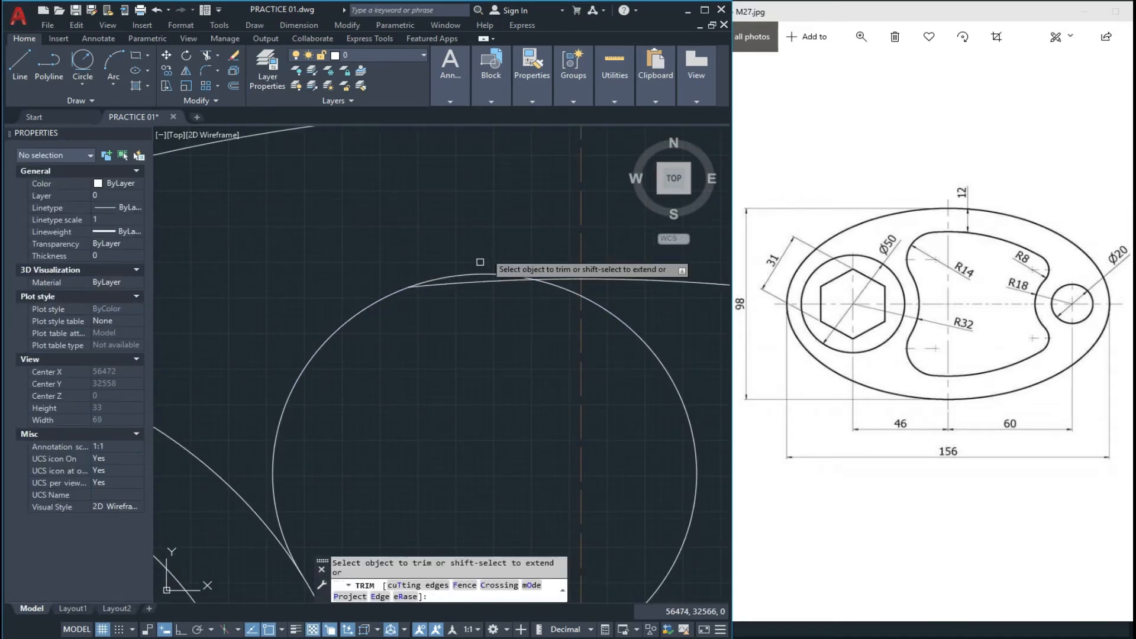
scroll(485, 276, down, 4)
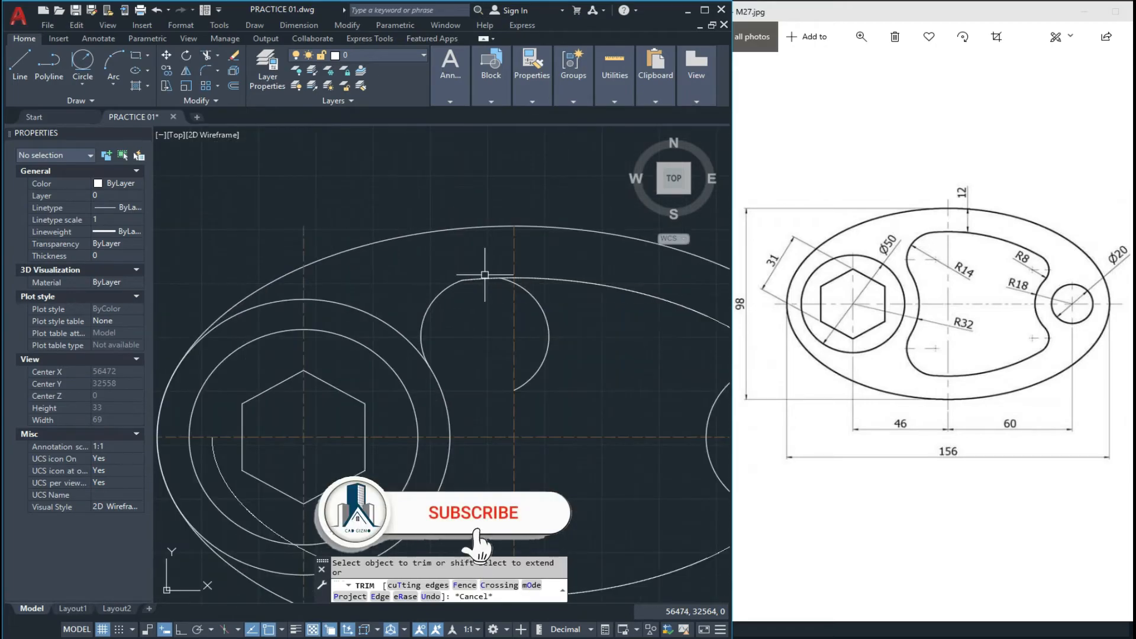
- Erase the leftover right-hand arc of the radius 14 circle
click(544, 312)
text(E)
key(Return)
scroll(451, 347, down, 2)
key(Escape)
key(Escape)
key(Escape)
- Trim the upper right part of the radius 32 circle between the vertical centre line and the radius 14 arc
scroll(451, 347, up, 2)
scroll(455, 343, down, 5)
scroll(460, 339, up, 2)
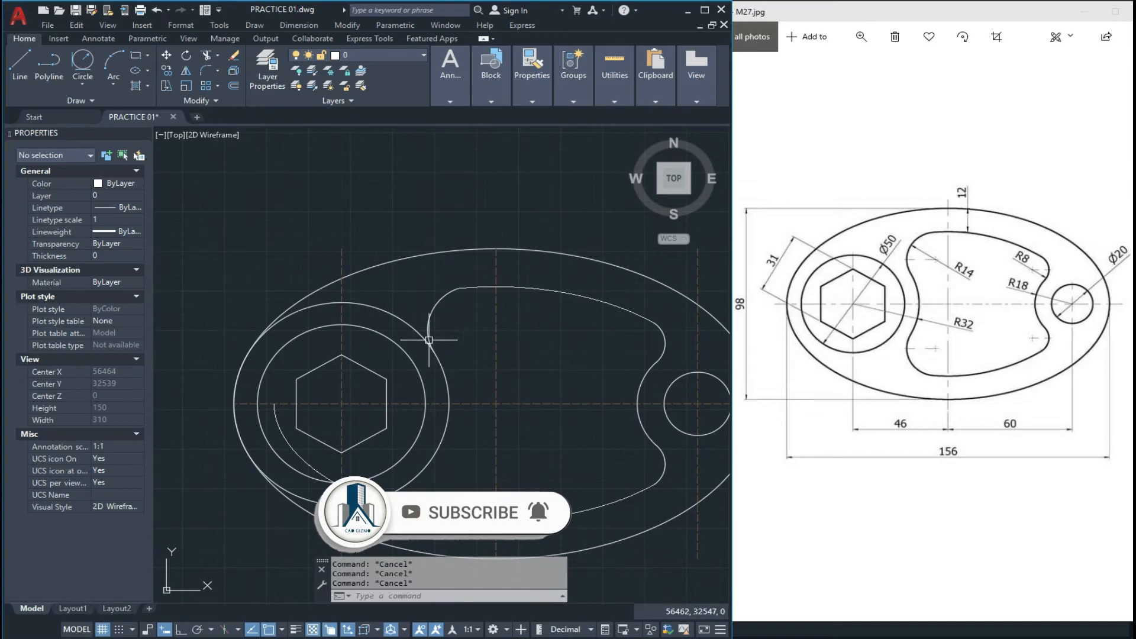
text(TR)
key(Return)
key(Return)
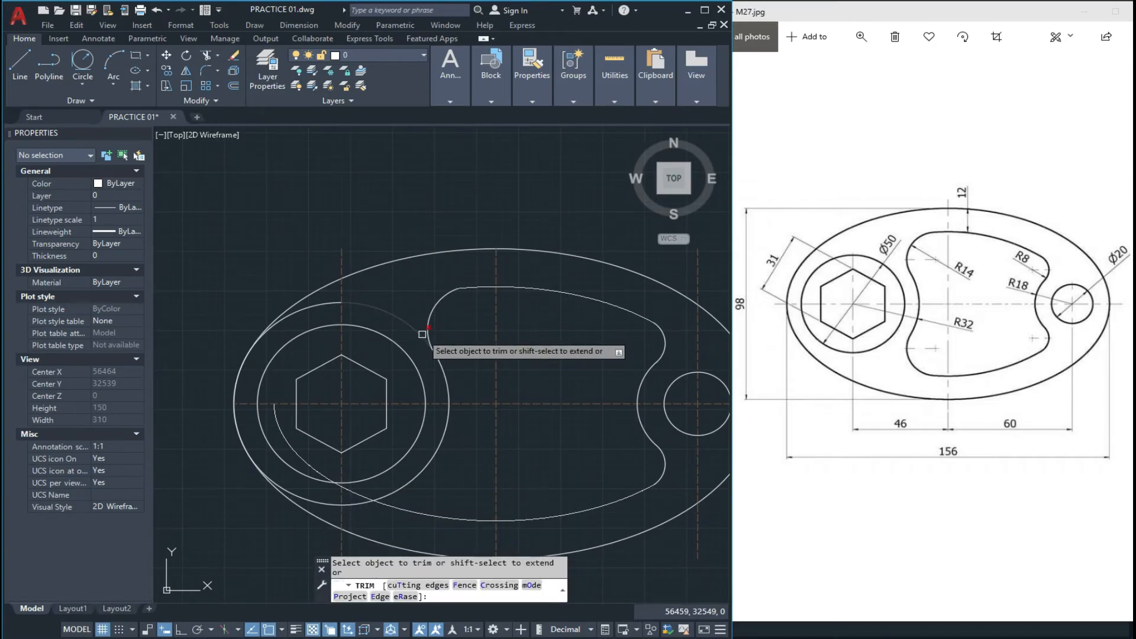
scroll(419, 341, down, 2)
scroll(444, 349, up, 2)
key(Escape)
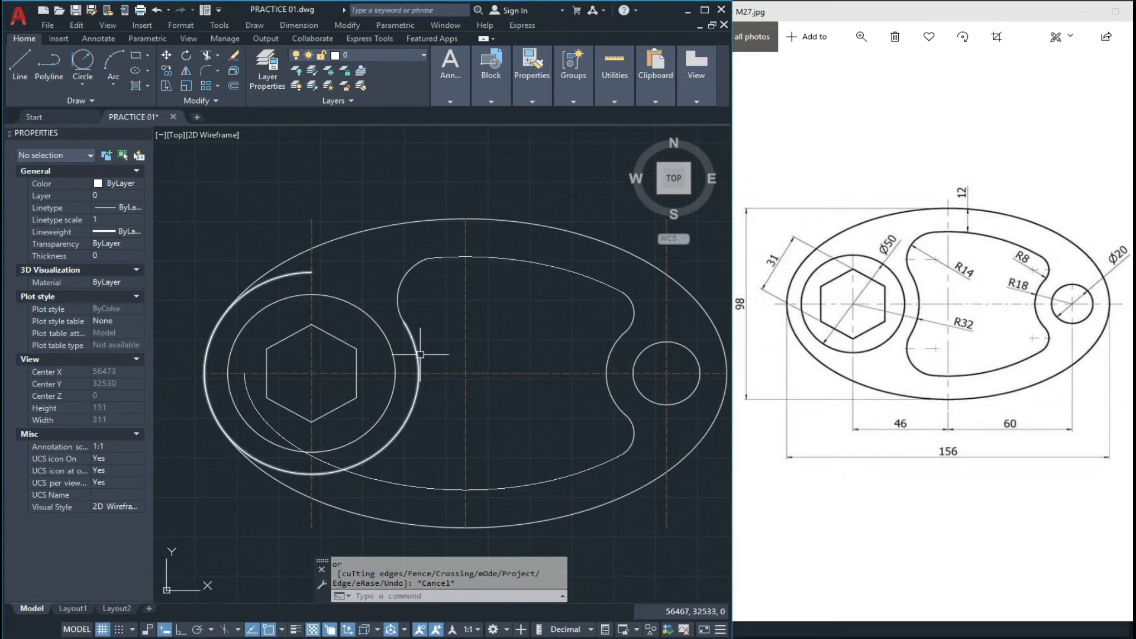
- Erase the lower inner ellipse curve
scroll(438, 341, down, 1)
key(Escape)
scroll(438, 255, up, 1)
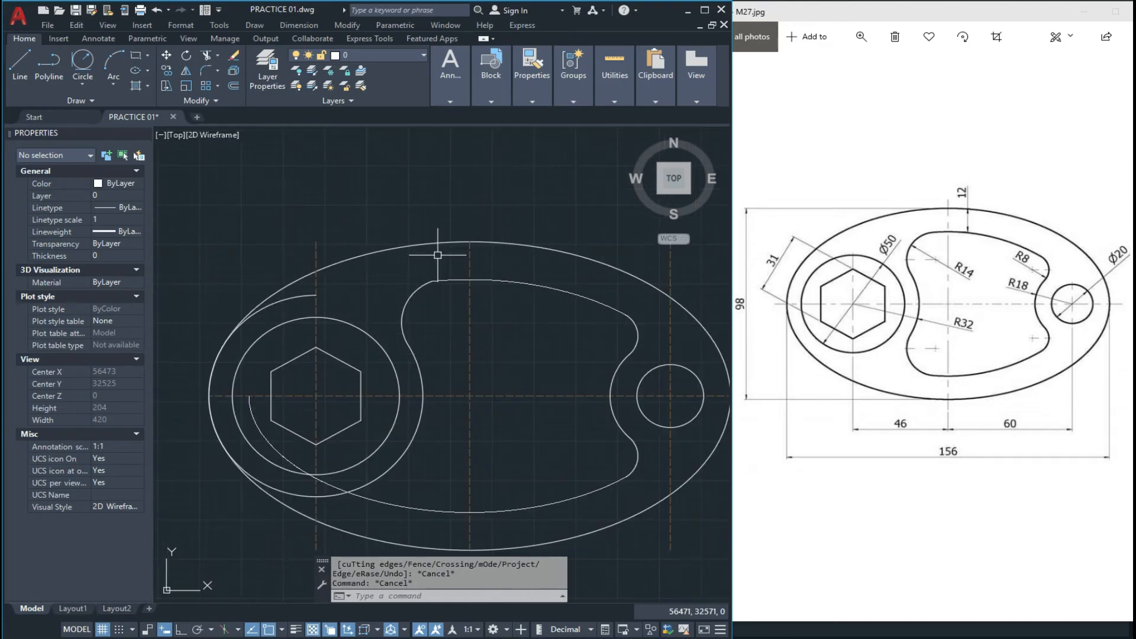
click(419, 506)
text(e)
key(Return)
key(Escape)
key(Escape)
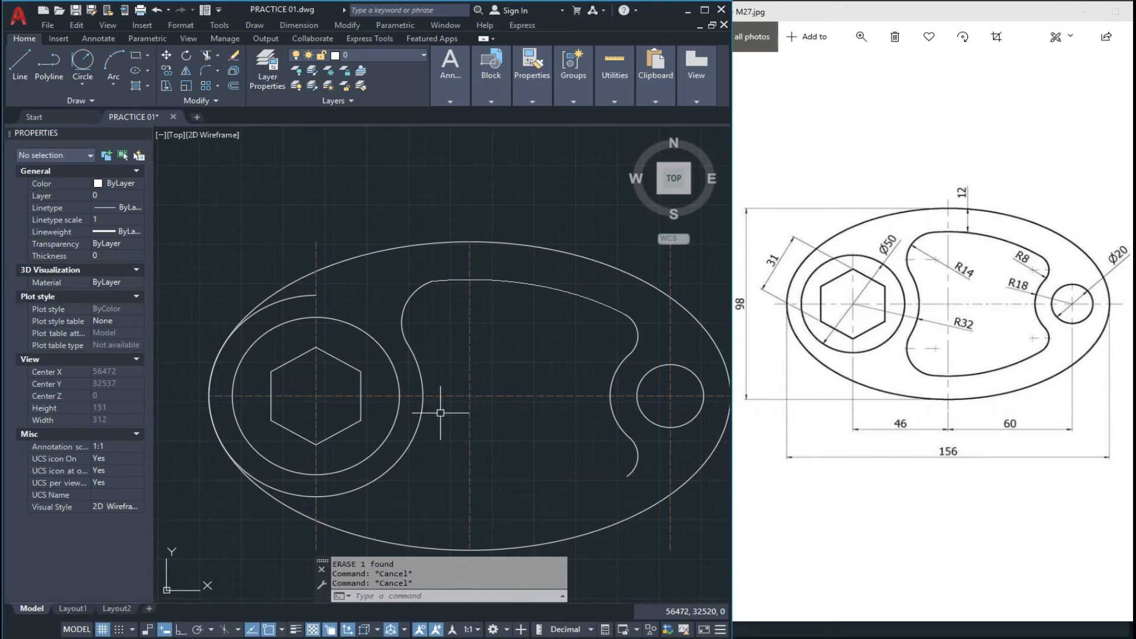
- Mirror the radius 14 arc and the upper inner ellipse curve about the horizontal centre line, keeping the source objects
scroll(440, 413, up, 2)
click(462, 248)
click(407, 313)
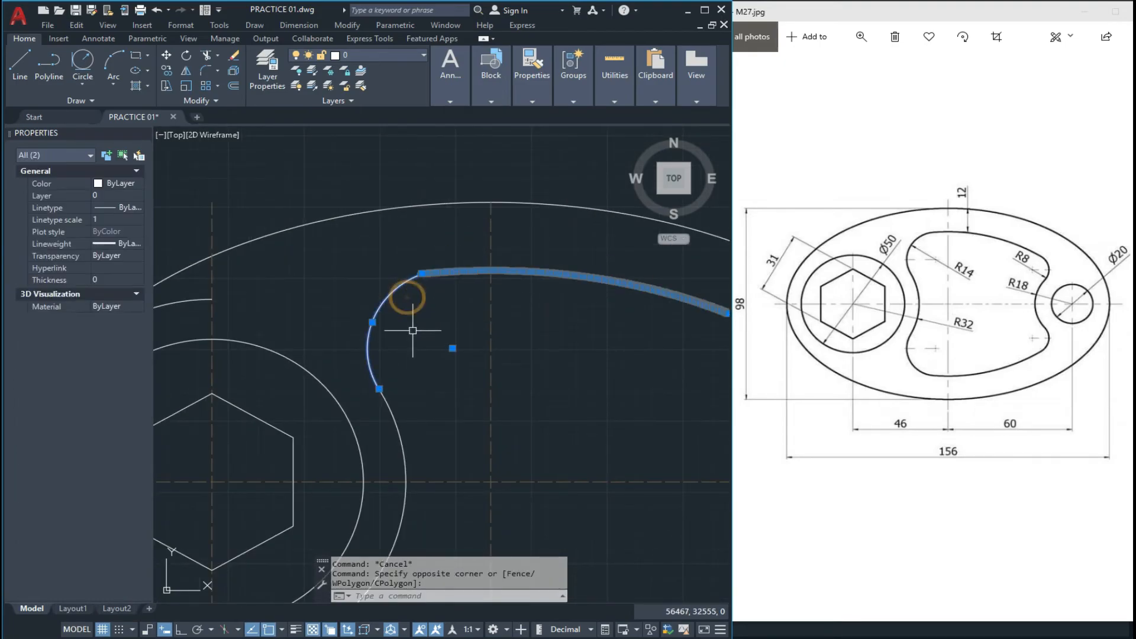
key(Return)
scroll(416, 351, down, 3)
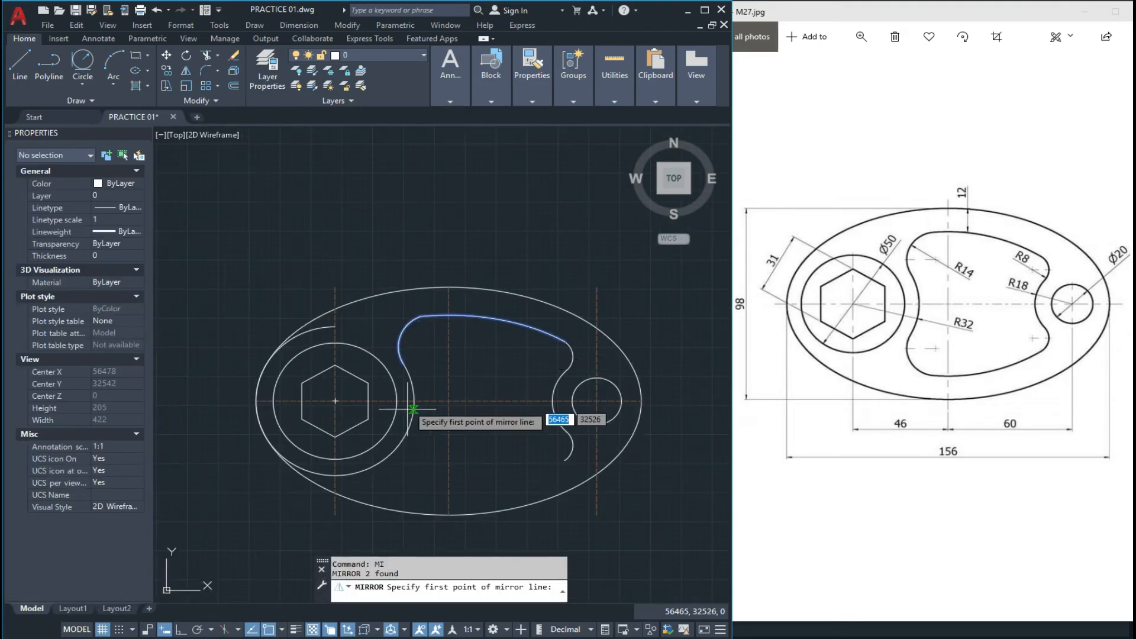
click(414, 402)
click(367, 402)
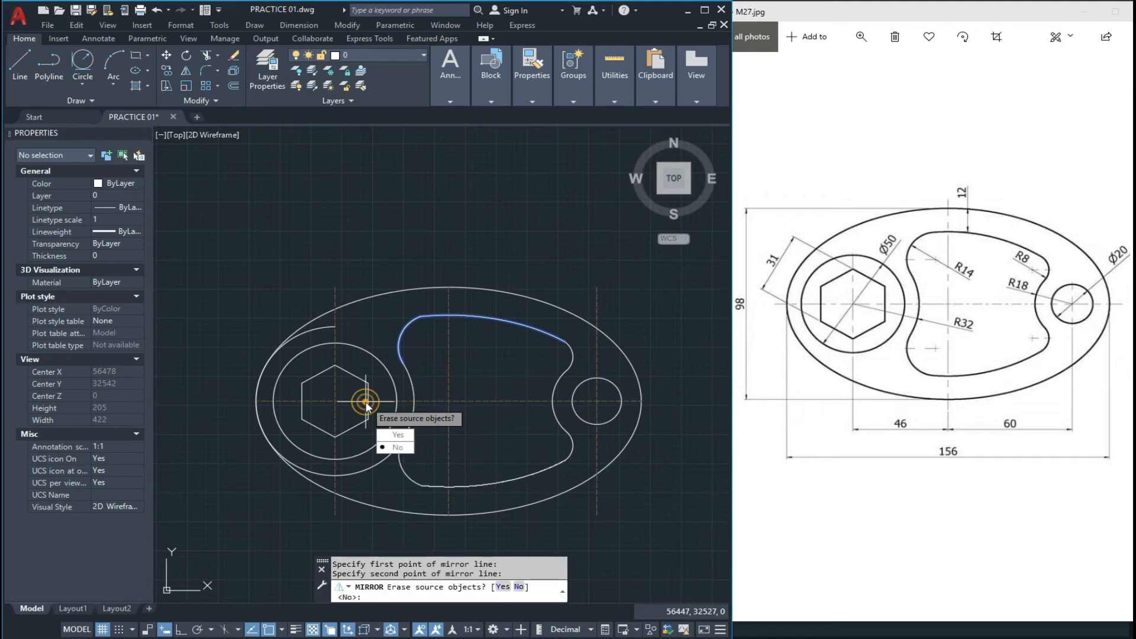
click(389, 447)
scroll(407, 431, up, 2)
key(Escape)
key(Escape)
key(Escape)
- Trim the lower right part of the radius 32 circle between the vertical centre line and the mirrored radius 14 arc
text(TR)
key(Return)
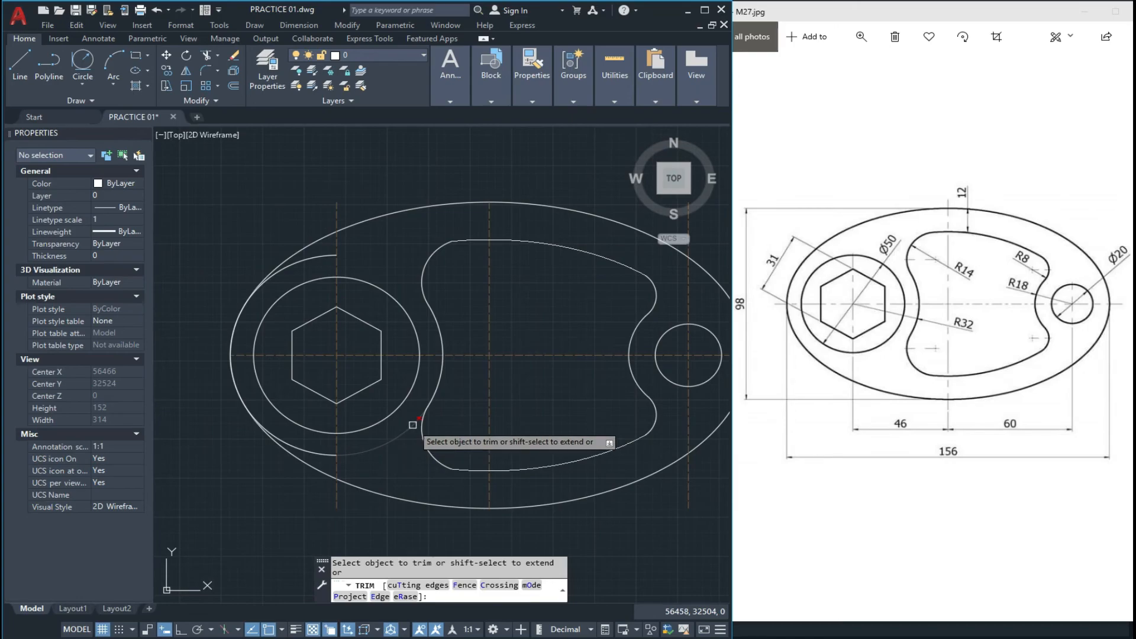
key(Escape)
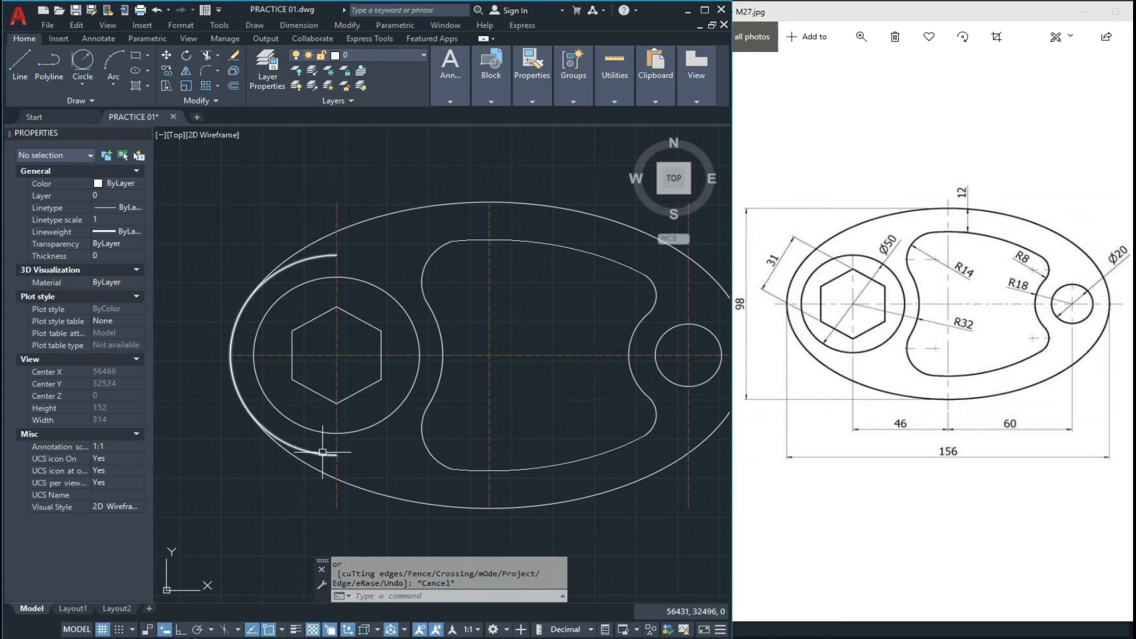
- Erase the leftover left half of the radius 32 circle around the 50 diameter circle
click(326, 451)
text(E)
key(Return)
- Turn on lineweight display for the finished plate drawing
scroll(232, 388, down, 1)
scroll(511, 386, up, 1)
mouse_move(456, 391)
middle_down()
mouse_move(434, 398)
mouse_move(459, 400)
middle_up()
key(Escape)
key(Escape)
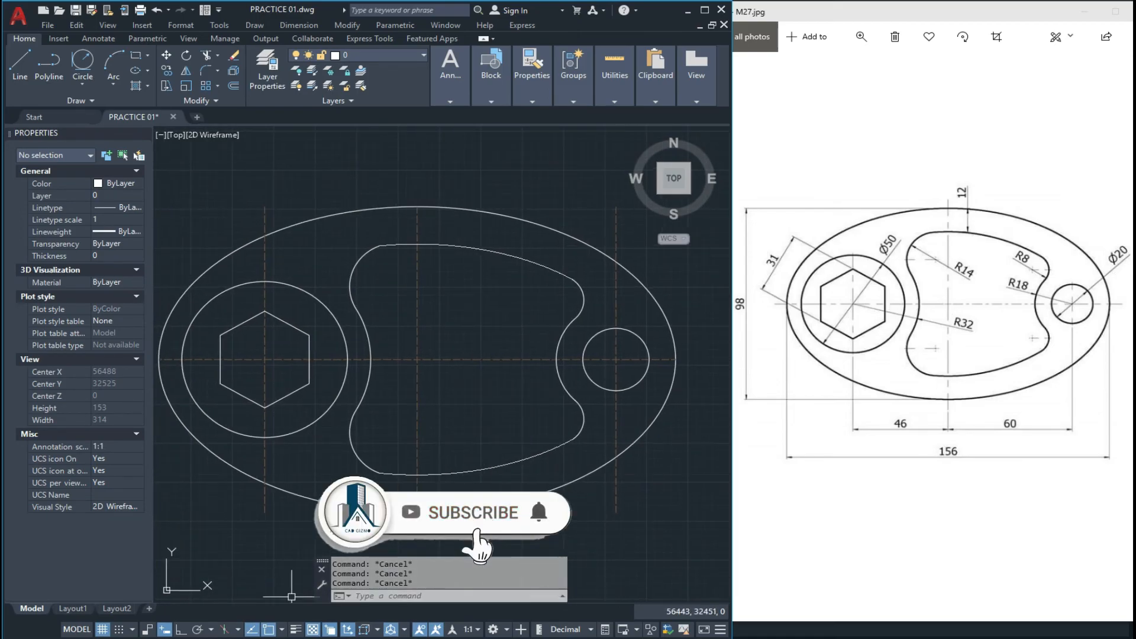
click(295, 629)
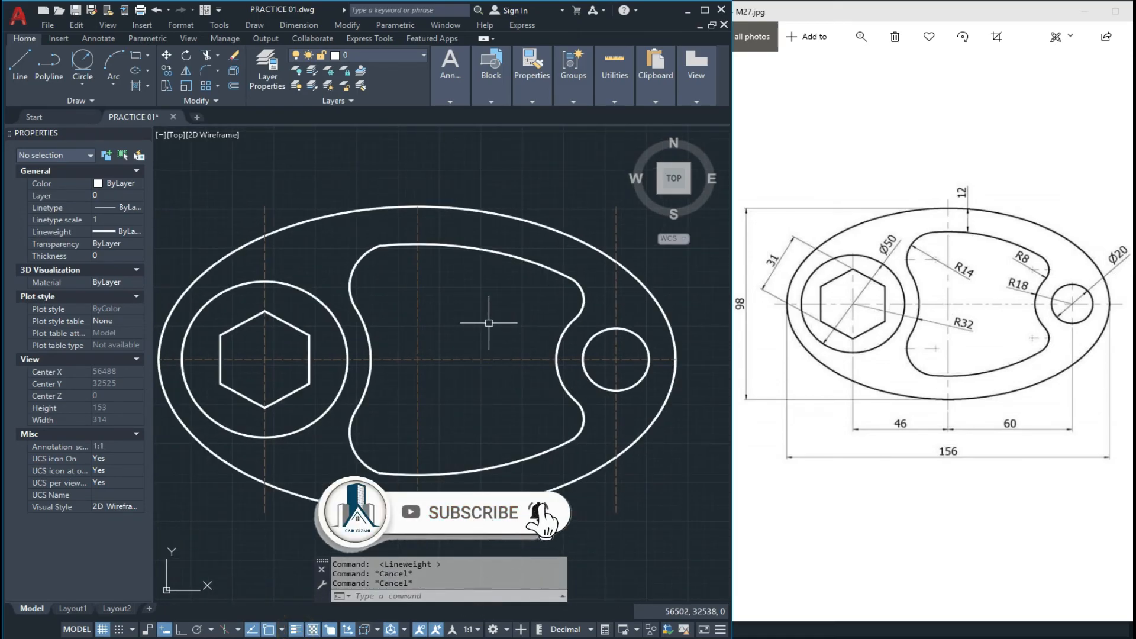